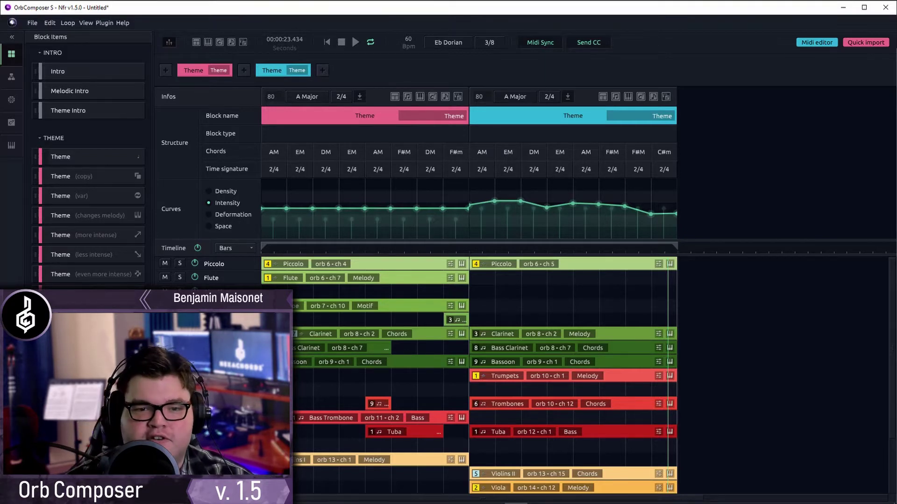
Open the first Theme's Piccolo block in the MIDI editor and examine its notes alongside the second Theme's Piccolo block
{"action": "double_click", "coordinate": [398, 266]}
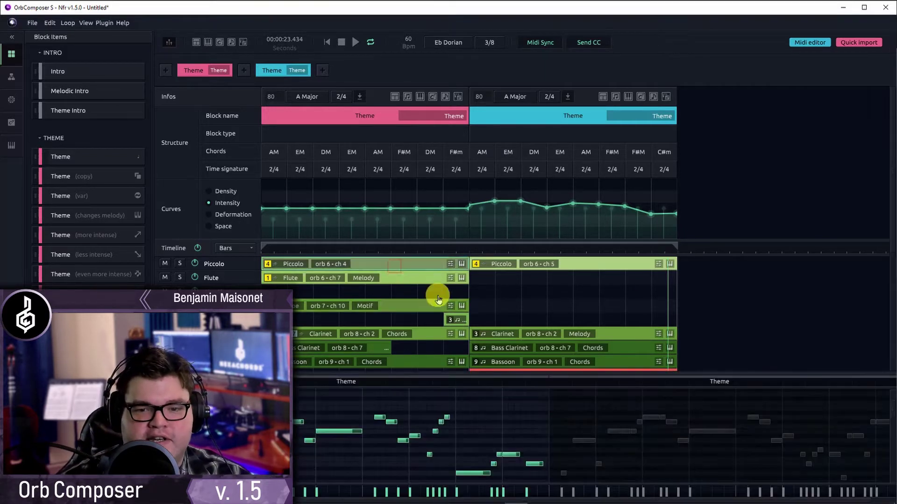
{"action": "left_click_drag", "start_coordinate": [480, 372], "coordinate": [482, 337]}
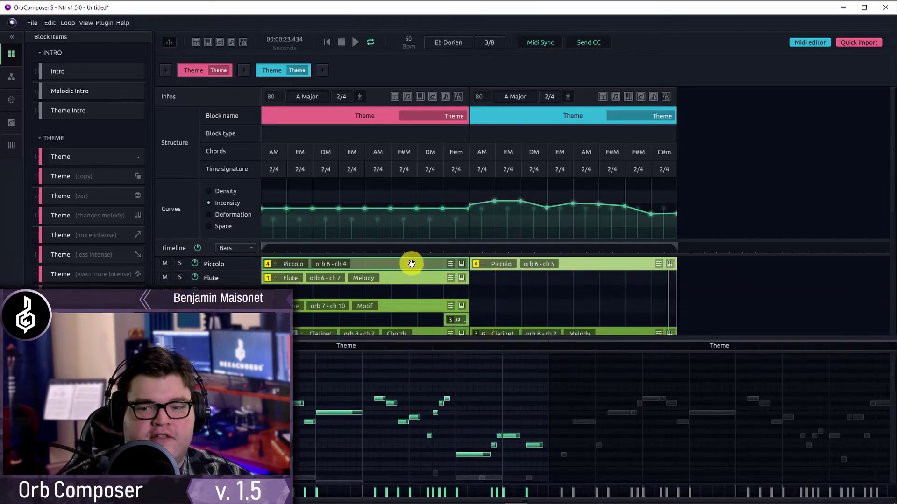
{"action": "left_click", "coordinate": [582, 423]}
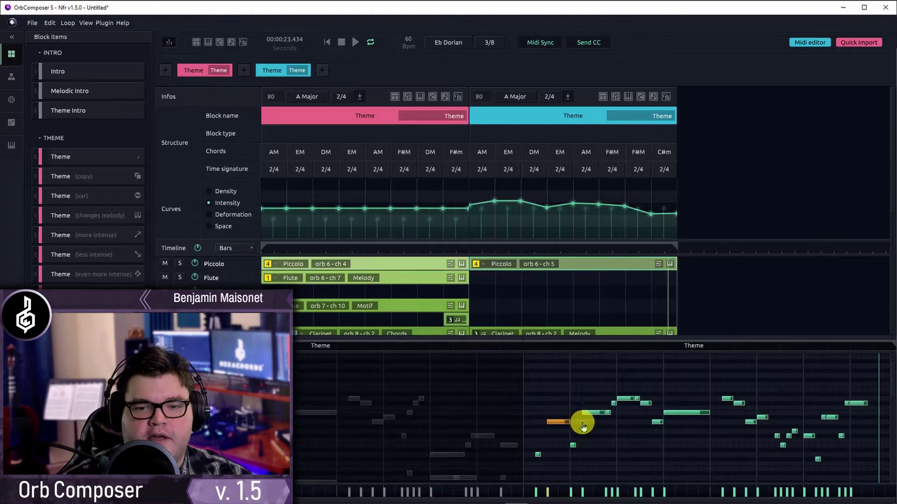
{"action": "left_click", "coordinate": [412, 264]}
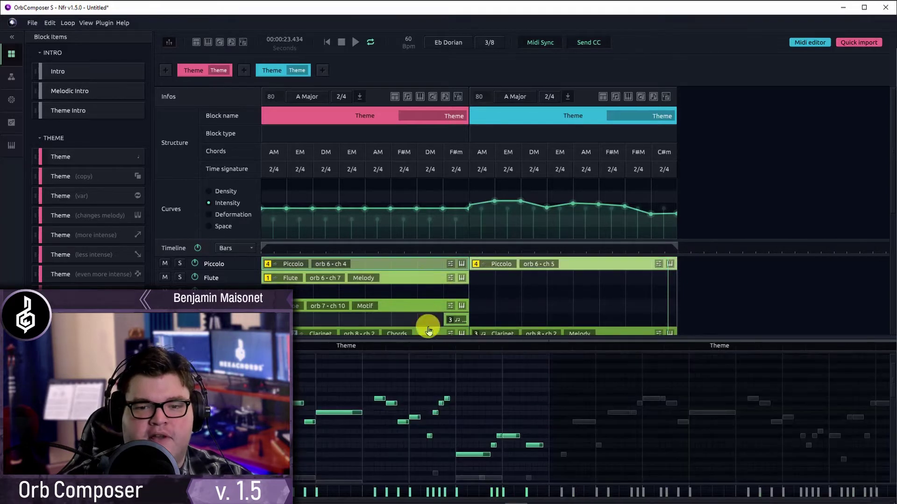
{"action": "left_click", "coordinate": [579, 267]}
{"action": "left_click", "coordinate": [426, 265]}
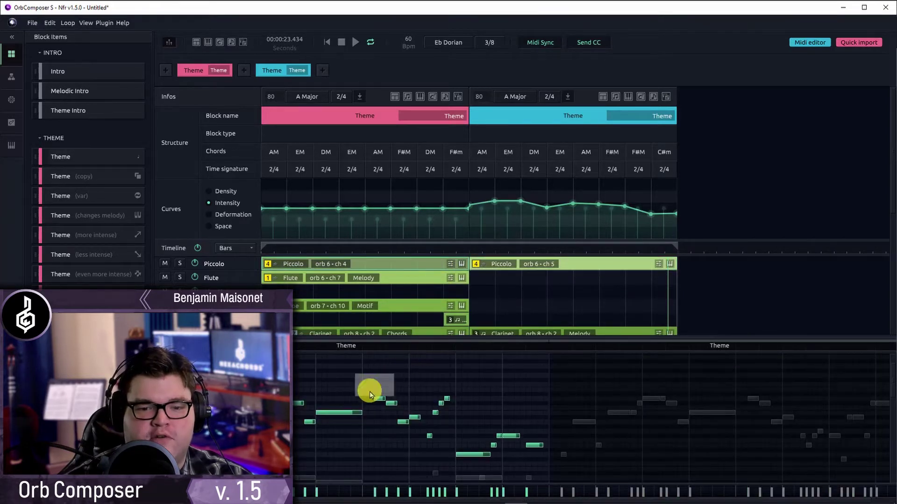
{"action": "left_click", "coordinate": [588, 263]}
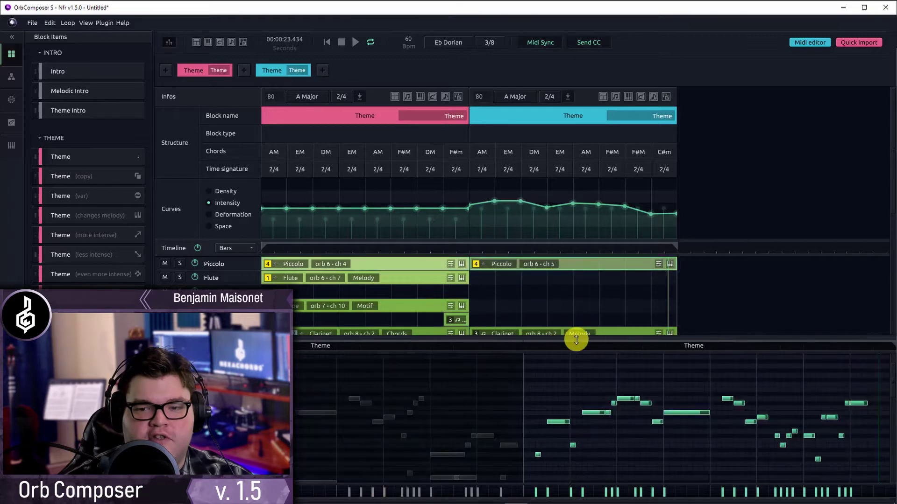
{"action": "left_click_drag", "start_coordinate": [539, 374], "coordinate": [887, 477]}
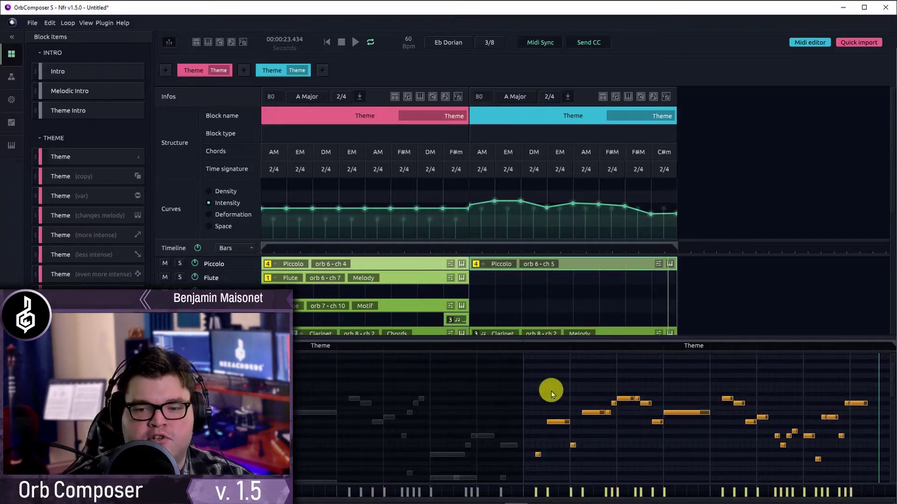
{"action": "left_click_drag", "start_coordinate": [549, 384], "coordinate": [847, 476]}
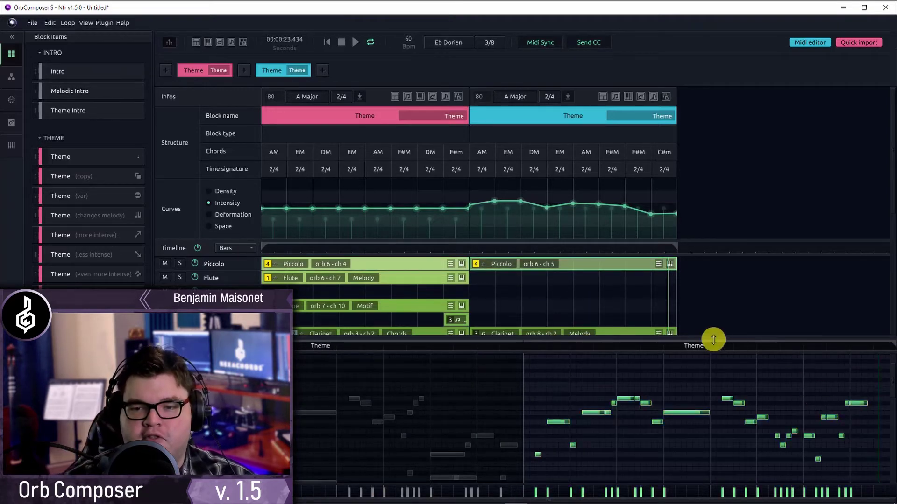
Enlarge the MIDI editor, detach it into its own window and maximize that window
{"action": "left_click_drag", "start_coordinate": [713, 340], "coordinate": [705, 168]}
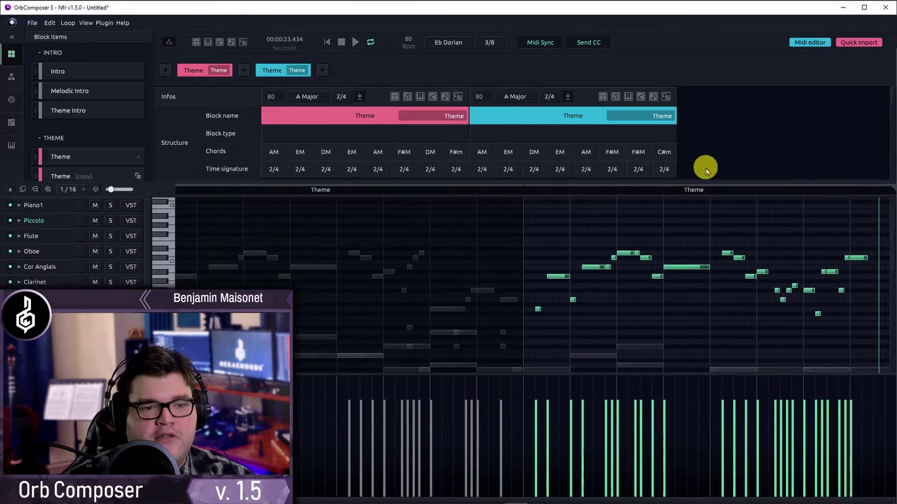
{"action": "left_click", "coordinate": [23, 190]}
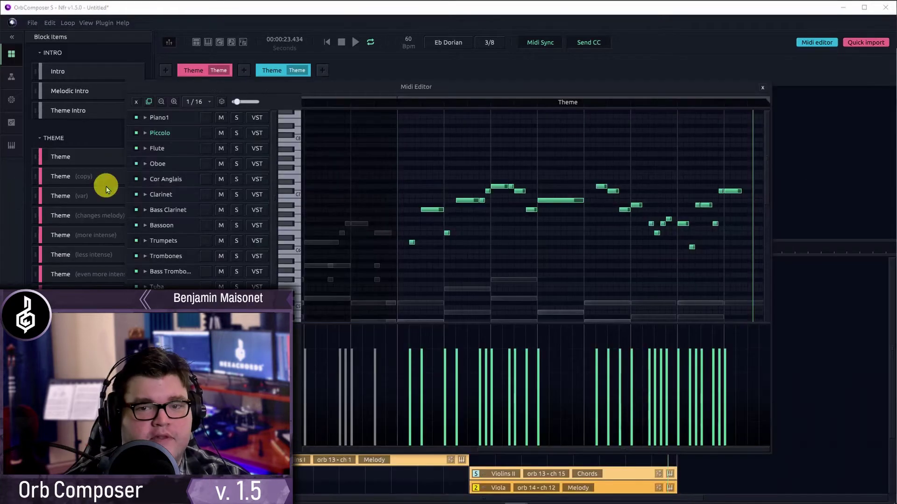
{"action": "double_click", "coordinate": [688, 87]}
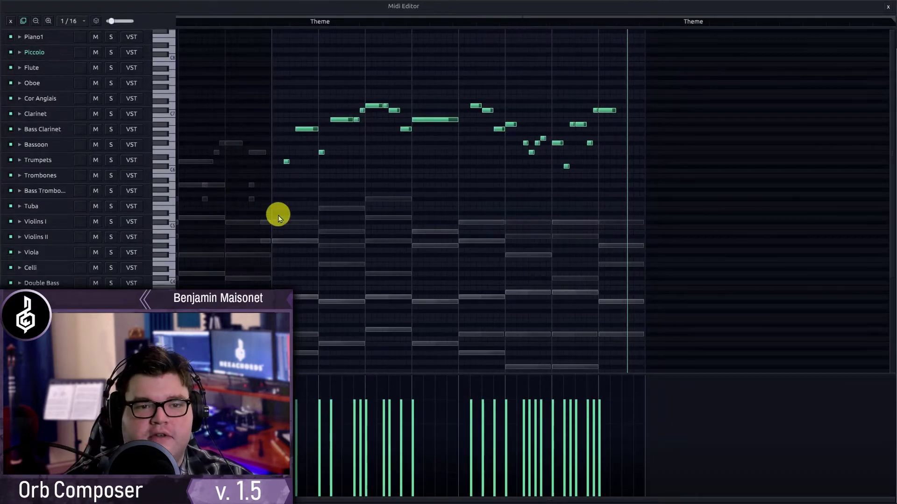
{"action": "double_click", "coordinate": [519, 6]}
{"action": "key", "text": "Escape"}
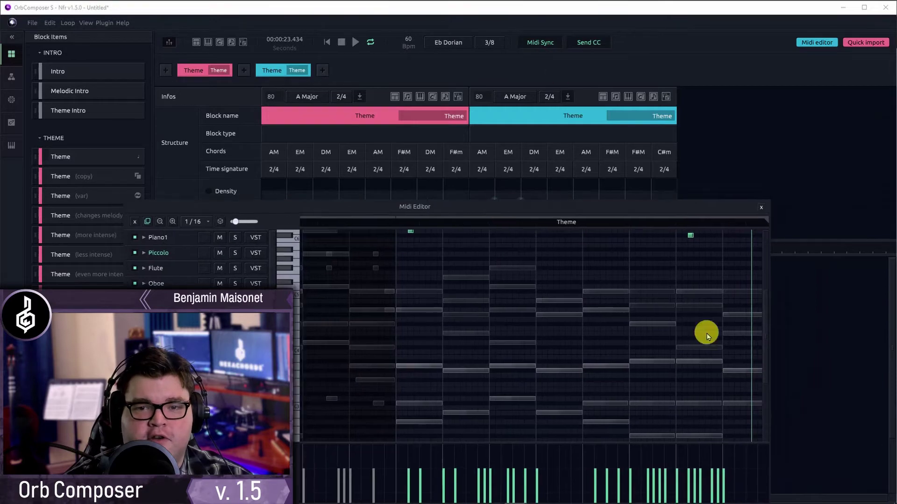
{"action": "key", "text": "Escape"}
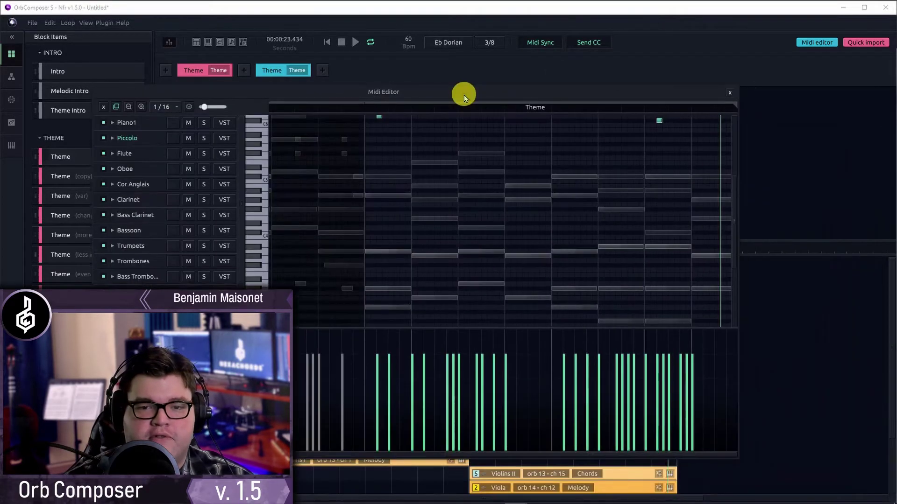
{"action": "double_click", "coordinate": [466, 94]}
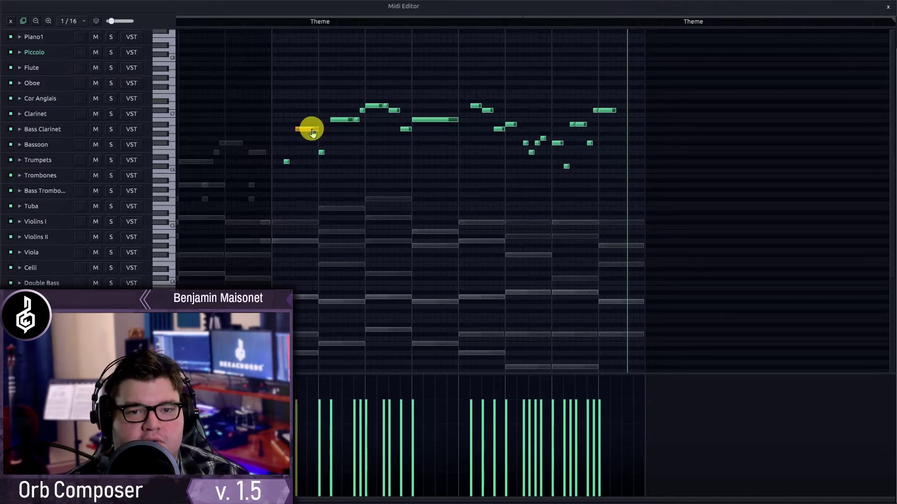
Rework the second Theme's Piccolo opening by deleting the short first note, lowering the long note and adding another note beneath it, and close the editor
{"action": "left_click", "coordinate": [288, 162]}
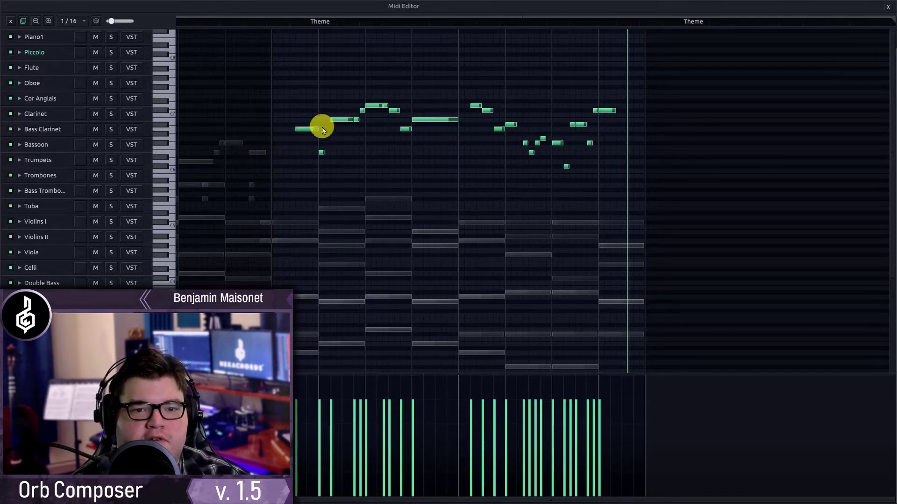
{"action": "left_click_drag", "start_coordinate": [303, 134], "coordinate": [321, 193]}
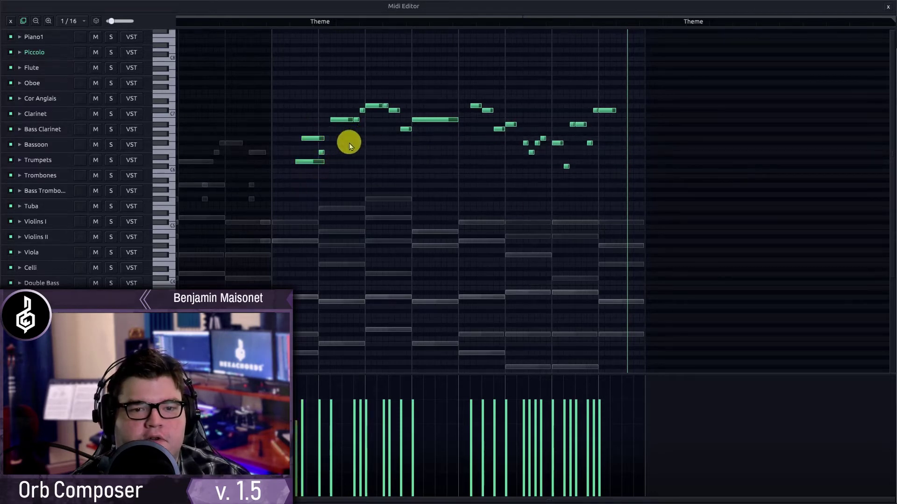
{"action": "left_click_drag", "start_coordinate": [302, 164], "coordinate": [281, 161]}
{"action": "left_click", "coordinate": [888, 7]}
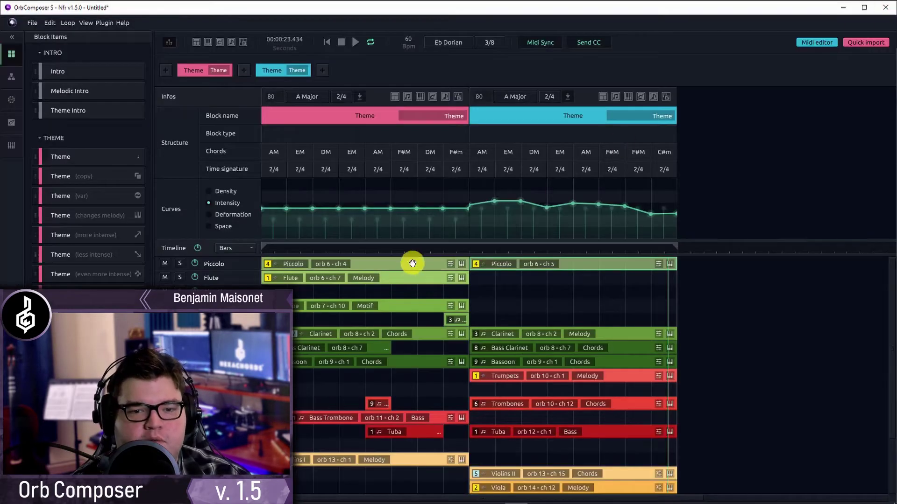
Open the first Theme's Flute block for editing and move its first two notes higher and its third note lower
{"action": "double_click", "coordinate": [404, 281]}
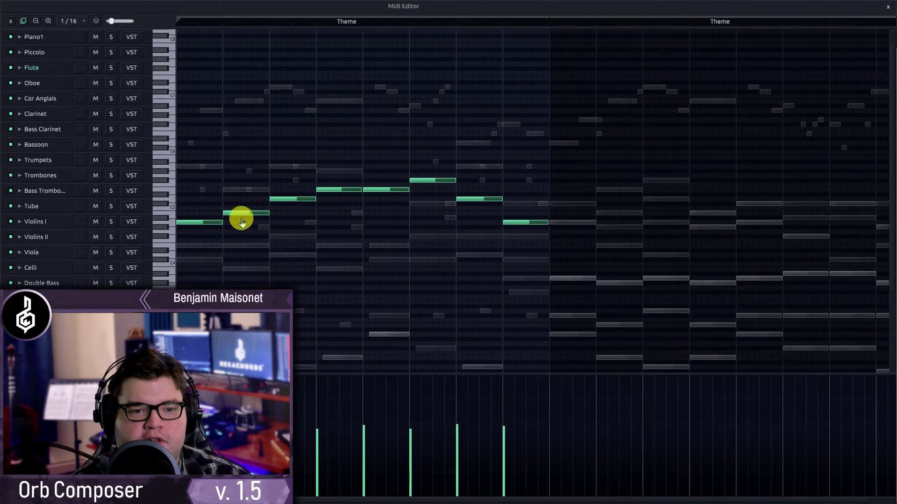
{"action": "left_click_drag", "start_coordinate": [201, 221], "coordinate": [236, 165]}
{"action": "left_click_drag", "start_coordinate": [284, 201], "coordinate": [281, 236]}
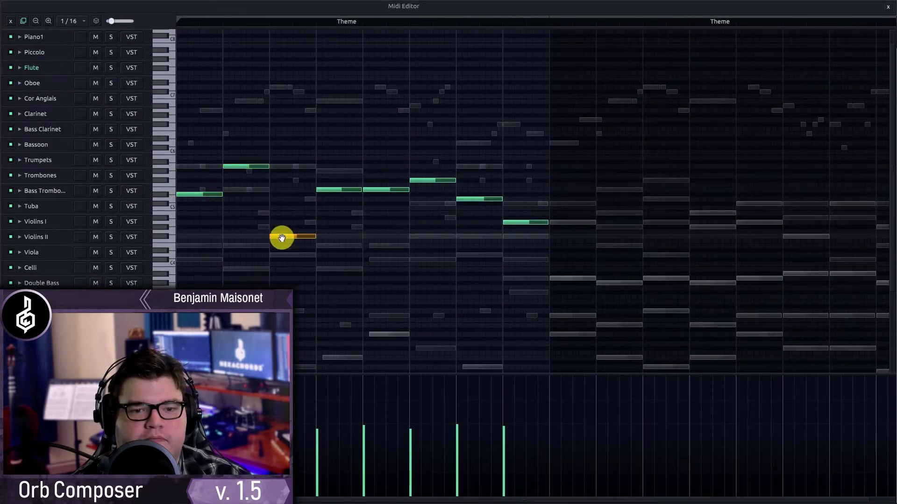
{"action": "left_click", "coordinate": [334, 177]}
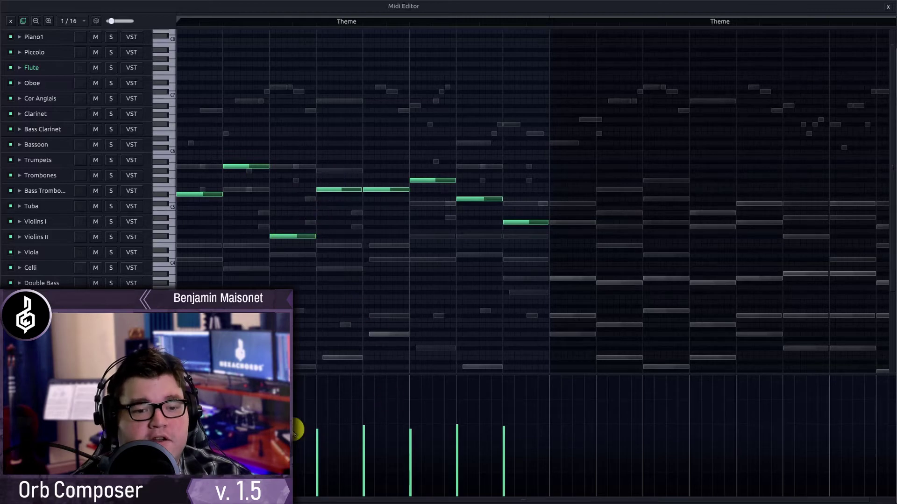
Redraw the velocities of the Flute notes across the first Theme
{"action": "mouse_move", "coordinate": [297, 406]}
{"action": "left_mouse_down"}
{"action": "mouse_move", "coordinate": [427, 422]}
{"action": "mouse_move", "coordinate": [601, 422]}
{"action": "mouse_move", "coordinate": [304, 385]}
{"action": "left_mouse_up"}
{"action": "mouse_move", "coordinate": [313, 426]}
{"action": "left_mouse_down"}
{"action": "mouse_move", "coordinate": [607, 428]}
{"action": "mouse_move", "coordinate": [450, 414]}
{"action": "left_mouse_up"}
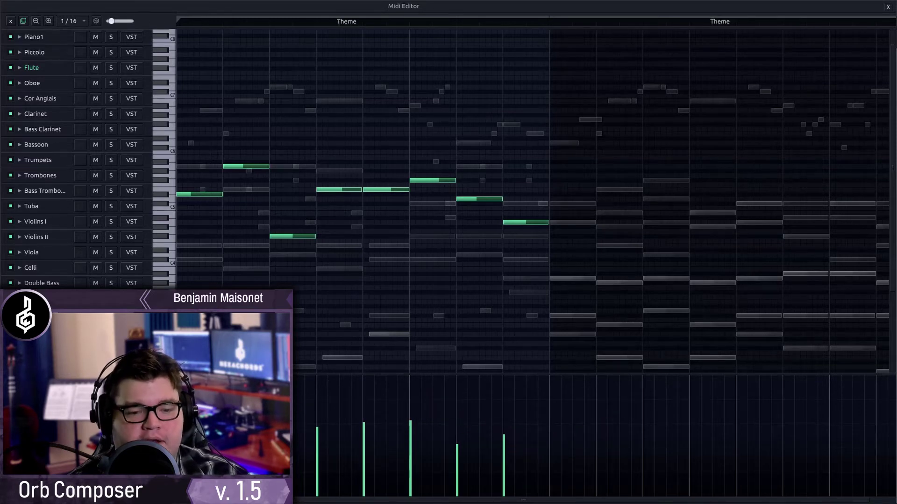
{"action": "mouse_move", "coordinate": [319, 419]}
{"action": "left_mouse_down"}
{"action": "mouse_move", "coordinate": [472, 434]}
{"action": "mouse_move", "coordinate": [481, 447]}
{"action": "mouse_move", "coordinate": [301, 398]}
{"action": "mouse_move", "coordinate": [552, 436]}
{"action": "mouse_move", "coordinate": [318, 413]}
{"action": "mouse_move", "coordinate": [510, 417]}
{"action": "left_mouse_up"}
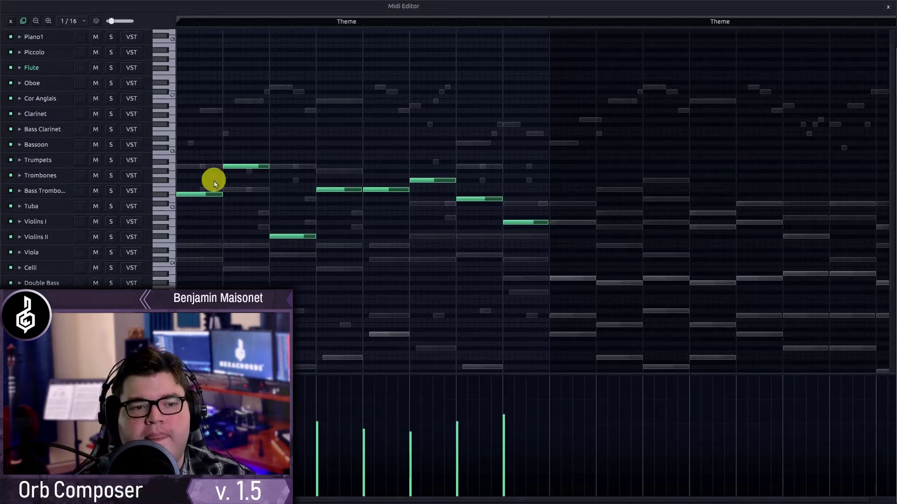
Delete the Oboe's short notes in the first six bars of the first Theme, select the four in the last two bars, and close the editor
{"action": "left_click", "coordinate": [51, 84]}
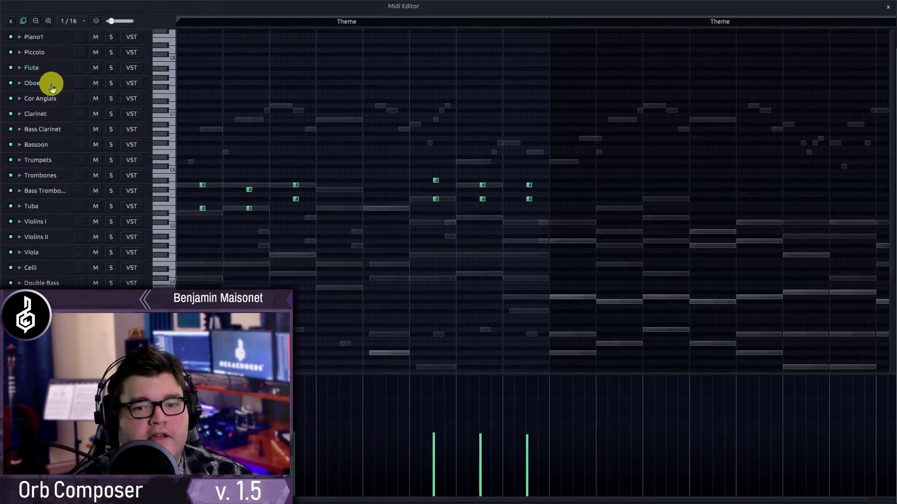
{"action": "left_click_drag", "start_coordinate": [348, 150], "coordinate": [181, 276]}
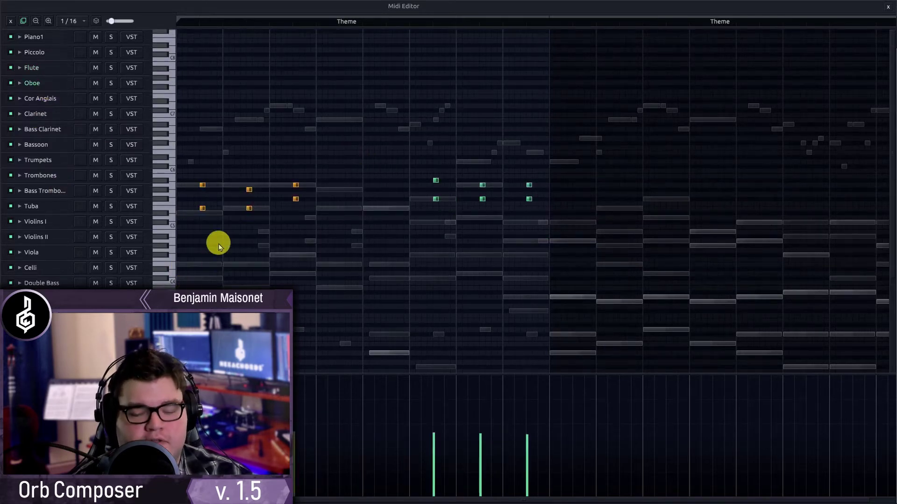
{"action": "left_click_drag", "start_coordinate": [428, 120], "coordinate": [440, 201]}
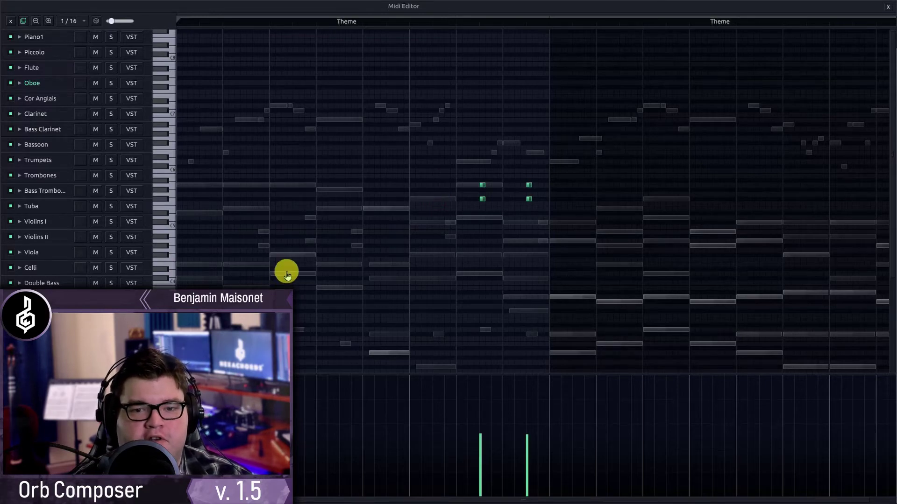
{"action": "left_click_drag", "start_coordinate": [556, 134], "coordinate": [386, 209]}
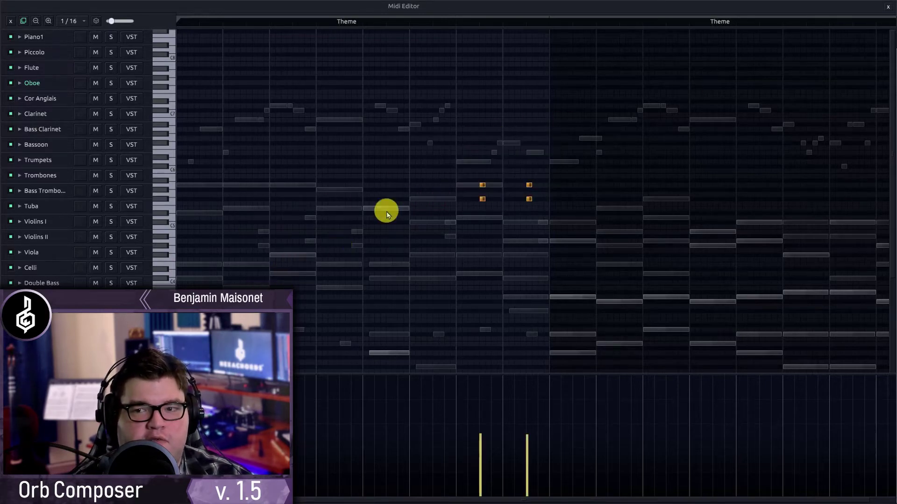
{"action": "left_click", "coordinate": [887, 7]}
Open the first Theme's Bass Trombone block and extend its two notes back so they start on the bar lines
{"action": "scroll", "coordinate": [392, 360], "scroll_direction": "down", "scroll_amount": 2}
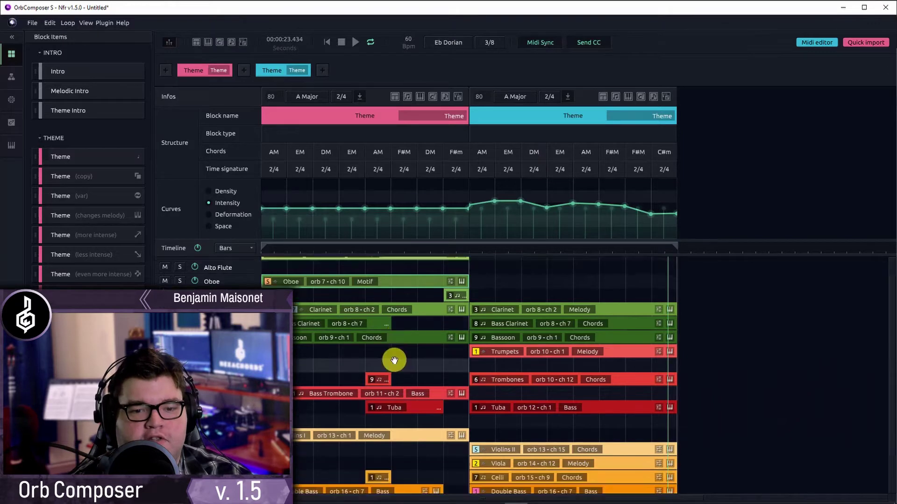
{"action": "double_click", "coordinate": [435, 346]}
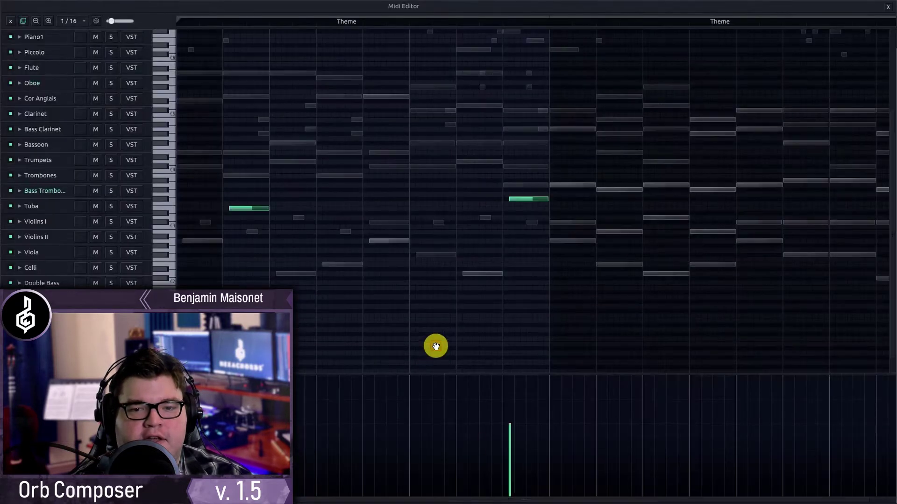
{"action": "scroll", "coordinate": [311, 250], "scroll_direction": "up", "scroll_amount": 3}
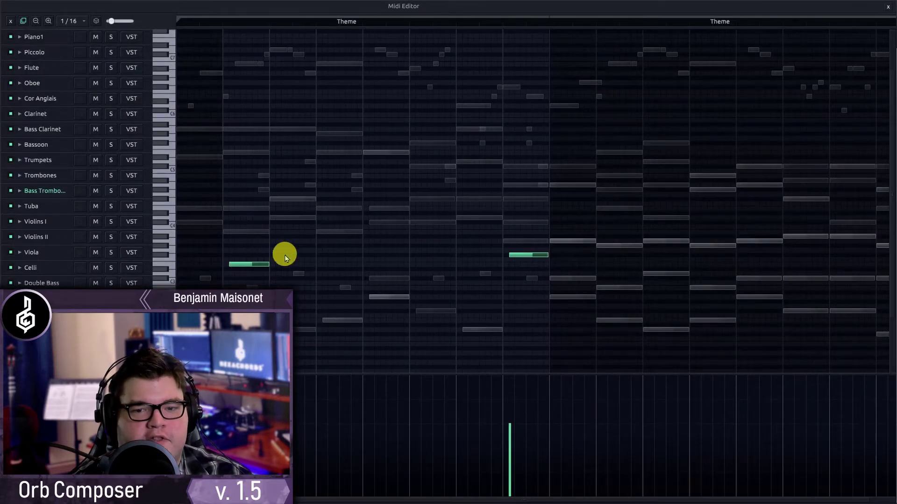
{"action": "left_click", "coordinate": [248, 264]}
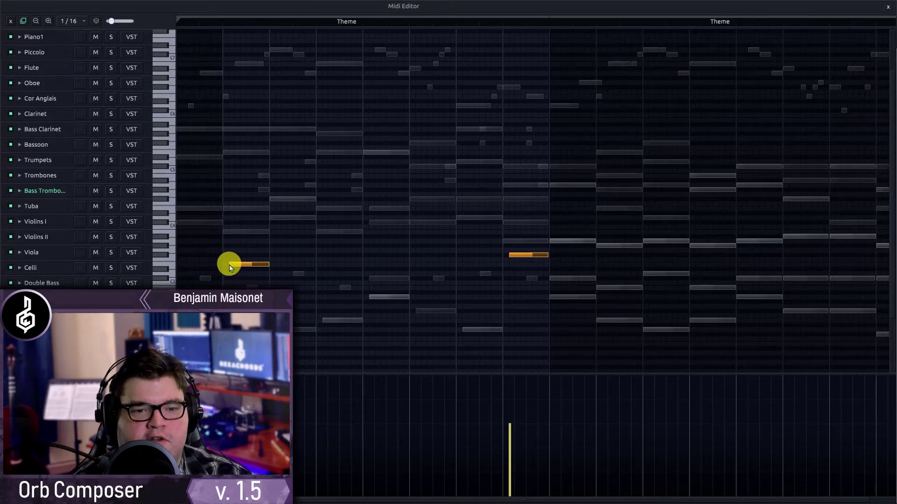
{"action": "left_click", "coordinate": [446, 283]}
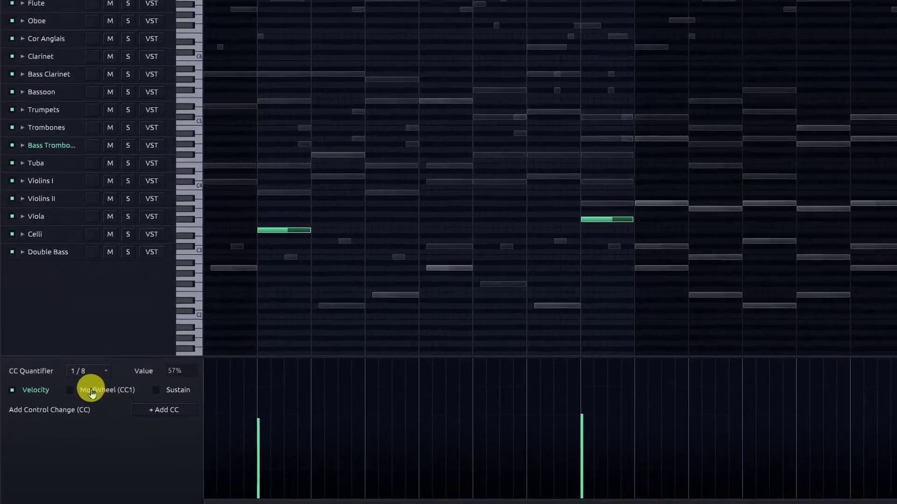
Show the Bass Trombone's ModWheel (CC1) data and redraw it as one continuous wavy curve across the first Theme
{"action": "left_click", "coordinate": [86, 407]}
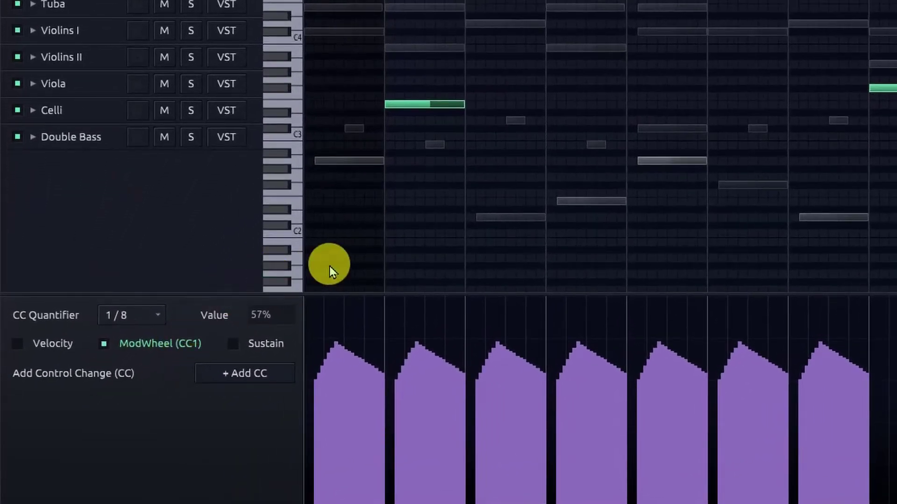
{"action": "left_click_drag", "start_coordinate": [405, 367], "coordinate": [380, 374]}
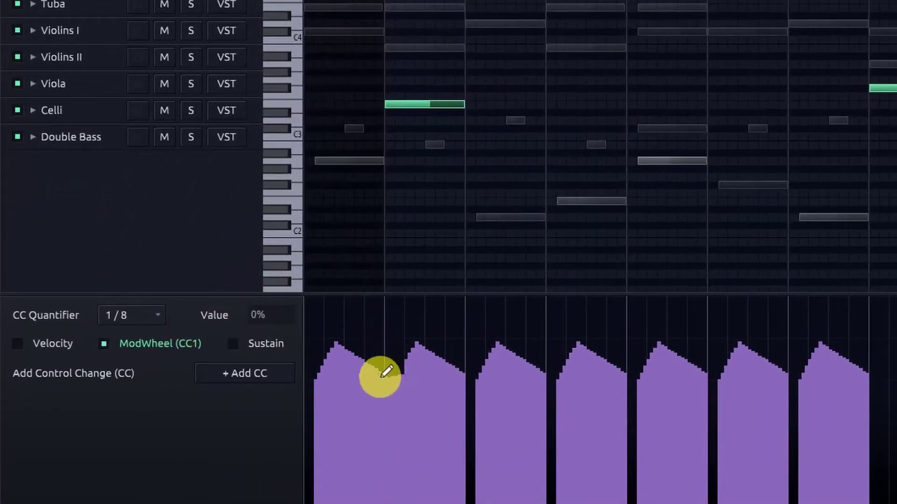
{"action": "mouse_move", "coordinate": [459, 364]}
{"action": "left_mouse_down"}
{"action": "mouse_move", "coordinate": [486, 375]}
{"action": "mouse_move", "coordinate": [462, 379]}
{"action": "mouse_move", "coordinate": [501, 361]}
{"action": "mouse_move", "coordinate": [556, 372]}
{"action": "mouse_move", "coordinate": [605, 357]}
{"action": "mouse_move", "coordinate": [643, 379]}
{"action": "mouse_move", "coordinate": [775, 350]}
{"action": "mouse_move", "coordinate": [817, 366]}
{"action": "mouse_move", "coordinate": [895, 371]}
{"action": "mouse_move", "coordinate": [314, 352]}
{"action": "mouse_move", "coordinate": [855, 371]}
{"action": "left_mouse_up"}
{"action": "left_click", "coordinate": [291, 180]}
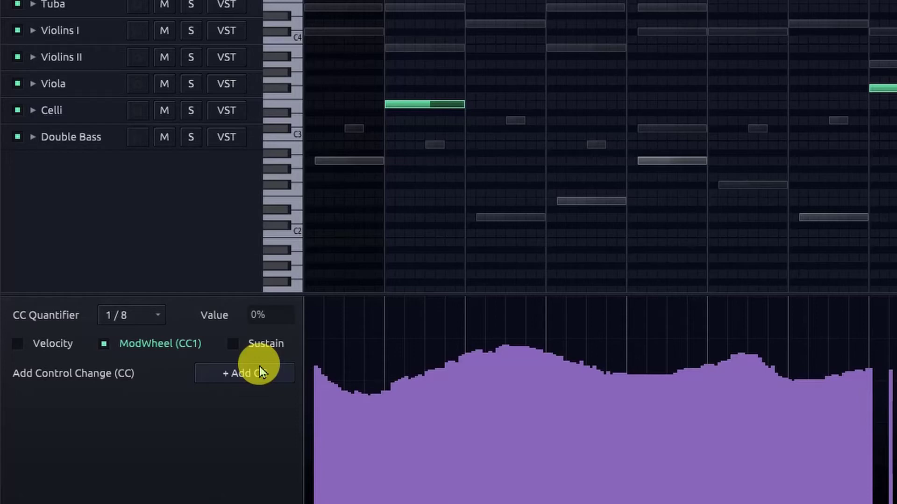
Add control change 11 to the Bass Trombone and draw a curve of its values across the first Theme
{"action": "left_click", "coordinate": [240, 383]}
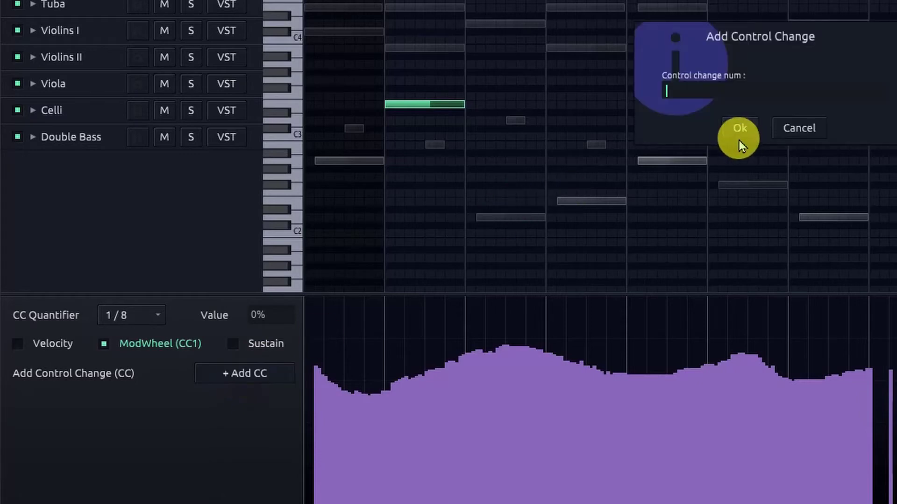
{"action": "type", "text": "11"}
{"action": "key", "text": "Return"}
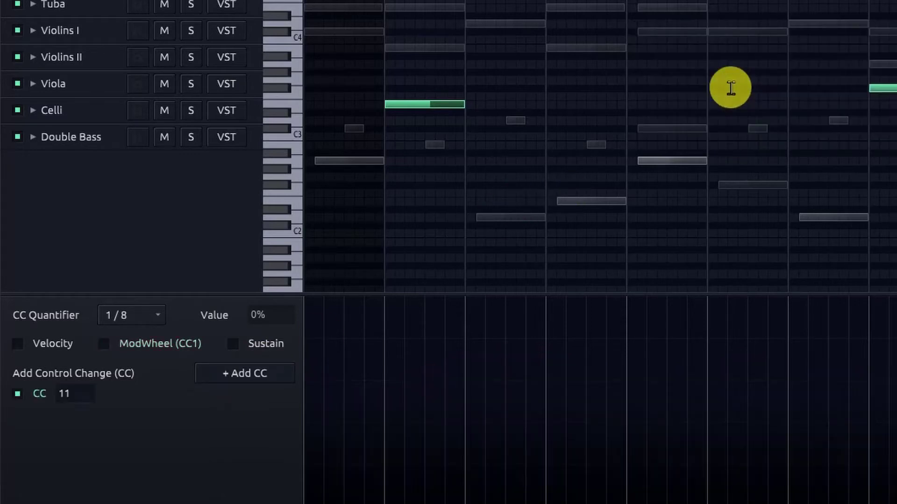
{"action": "left_click", "coordinate": [35, 399]}
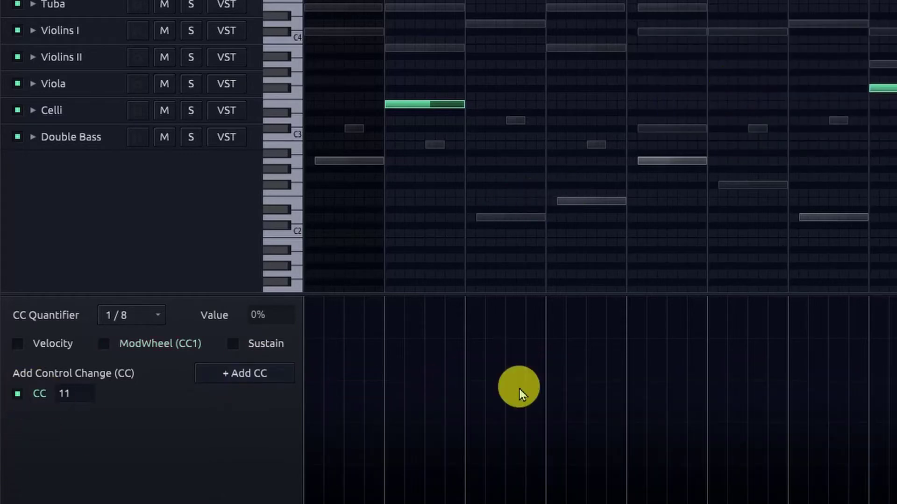
{"action": "mouse_move", "coordinate": [365, 422]}
{"action": "left_mouse_down"}
{"action": "mouse_move", "coordinate": [768, 359]}
{"action": "mouse_move", "coordinate": [440, 400]}
{"action": "mouse_move", "coordinate": [384, 381]}
{"action": "mouse_move", "coordinate": [895, 402]}
{"action": "mouse_move", "coordinate": [238, 411]}
{"action": "mouse_move", "coordinate": [742, 372]}
{"action": "mouse_move", "coordinate": [894, 402]}
{"action": "mouse_move", "coordinate": [496, 415]}
{"action": "mouse_move", "coordinate": [94, 499]}
{"action": "left_mouse_up"}
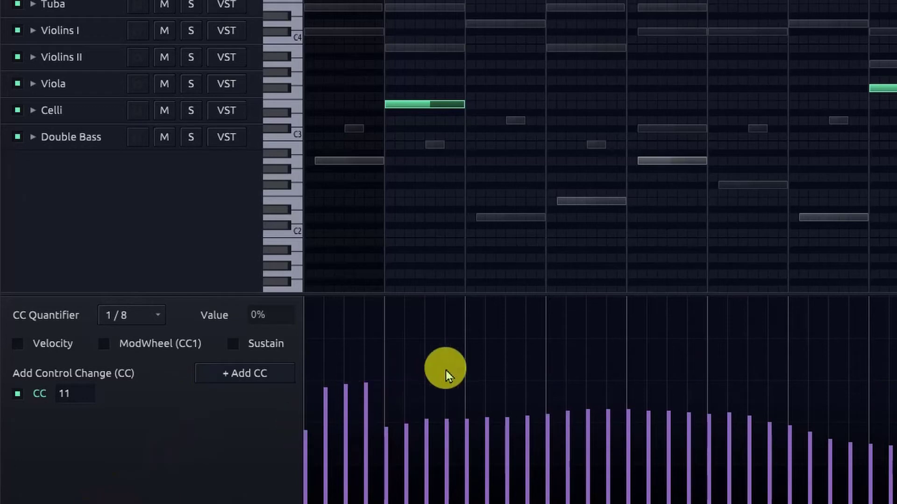
{"action": "mouse_move", "coordinate": [345, 408]}
{"action": "left_mouse_down"}
{"action": "mouse_move", "coordinate": [441, 386]}
{"action": "mouse_move", "coordinate": [895, 395]}
{"action": "left_mouse_up"}
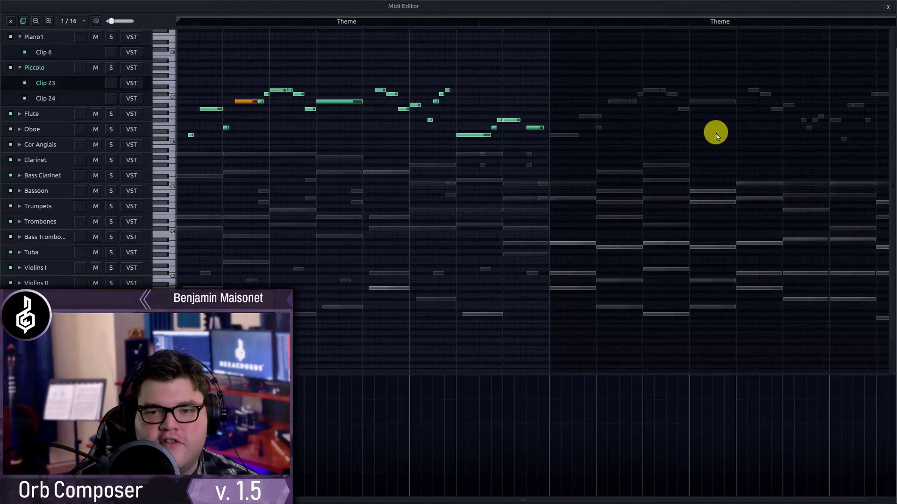
Activate the Trumpets' notes in the second Theme, and switch to the Flute's notes in the first Theme by selecting its sixth-bar note
{"action": "left_click_drag", "start_coordinate": [683, 160], "coordinate": [177, 373]}
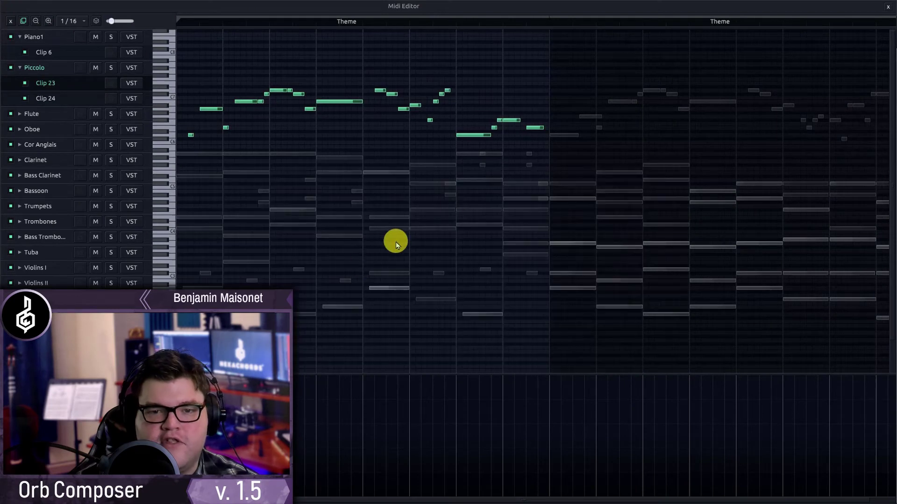
{"action": "left_click", "coordinate": [658, 165]}
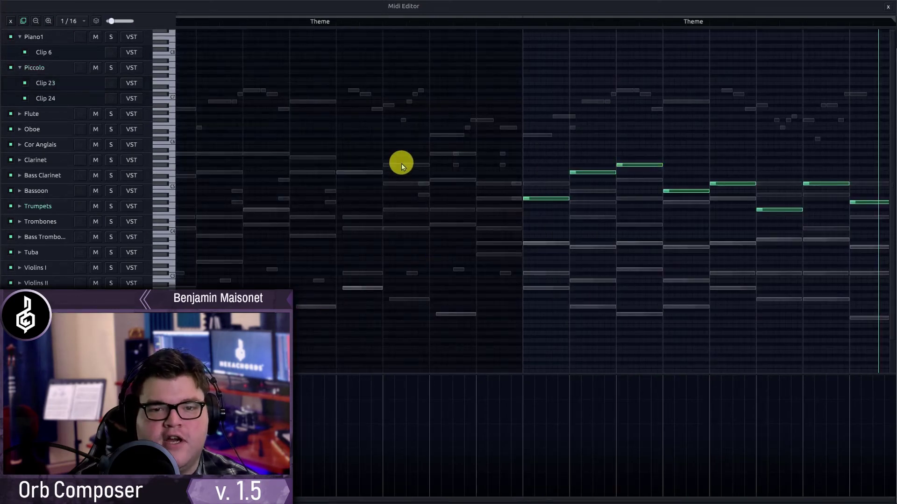
{"action": "left_click", "coordinate": [401, 164]}
{"action": "left_click", "coordinate": [413, 164]}
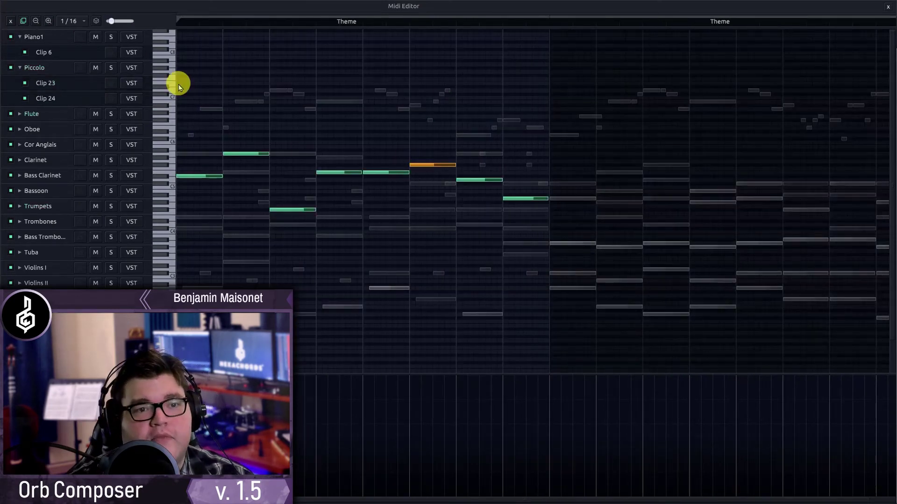
Fade out the other instruments' background notes completely and bring them back
{"action": "left_click_drag", "start_coordinate": [112, 21], "coordinate": [86, 32]}
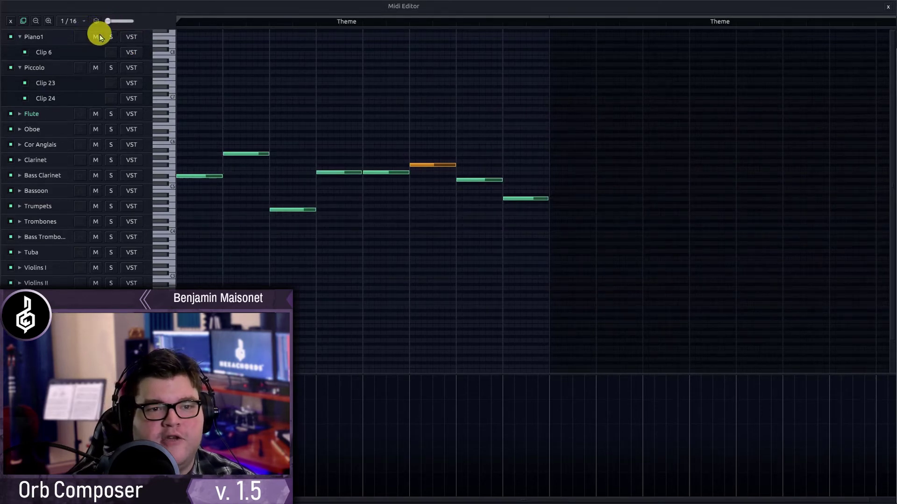
{"action": "left_click_drag", "start_coordinate": [109, 37], "coordinate": [112, 38]}
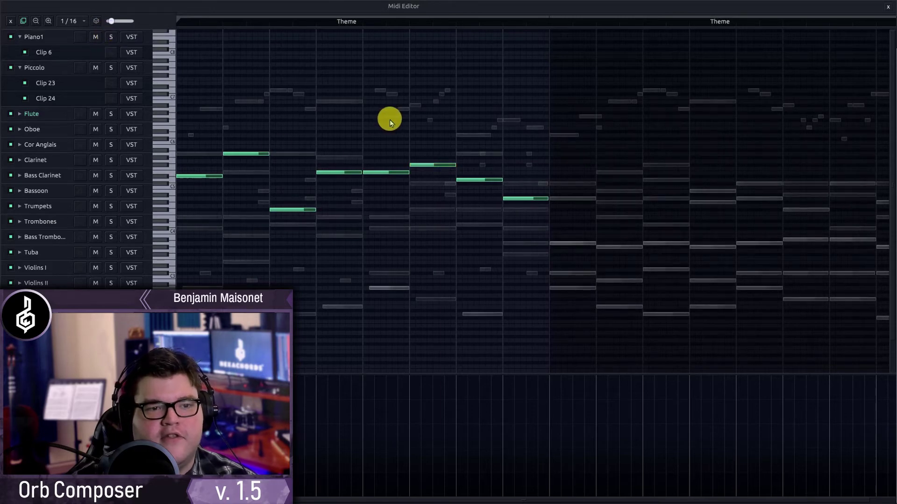
Lower the Flute's note in the sixth bar of the first Theme by six semitones, trying other pitches on the way
{"action": "left_click_drag", "start_coordinate": [417, 166], "coordinate": [417, 169]}
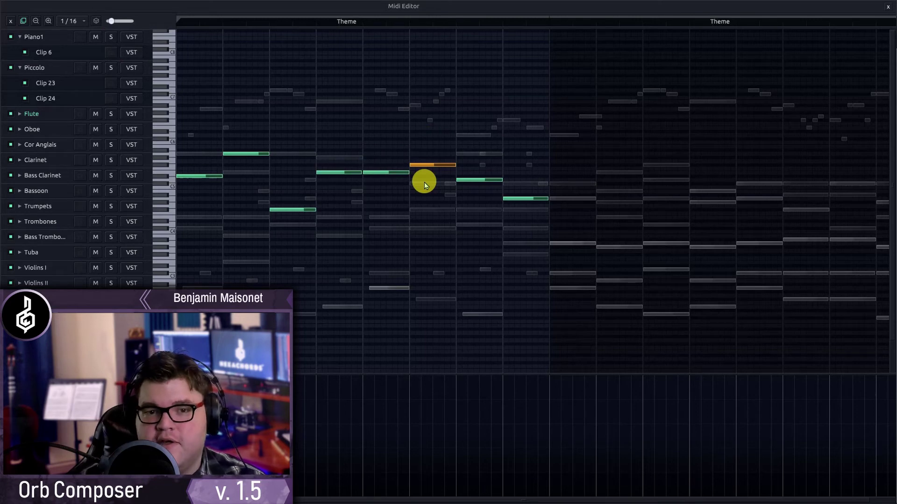
{"action": "key", "text": "Down"}
{"action": "key", "text": "Down"}
{"action": "key", "text": "Down"}
{"action": "key", "text": "Down"}
{"action": "key", "text": "Down"}
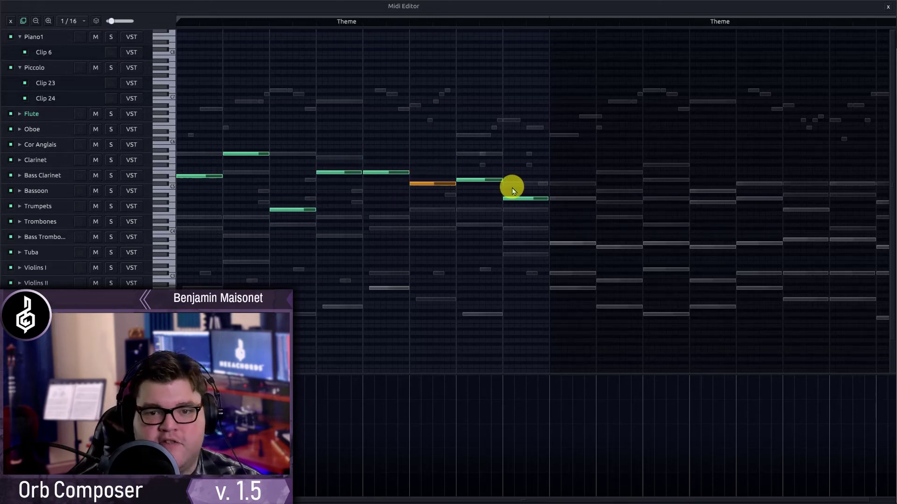
{"action": "key", "text": "Down"}
{"action": "key", "text": "Up"}
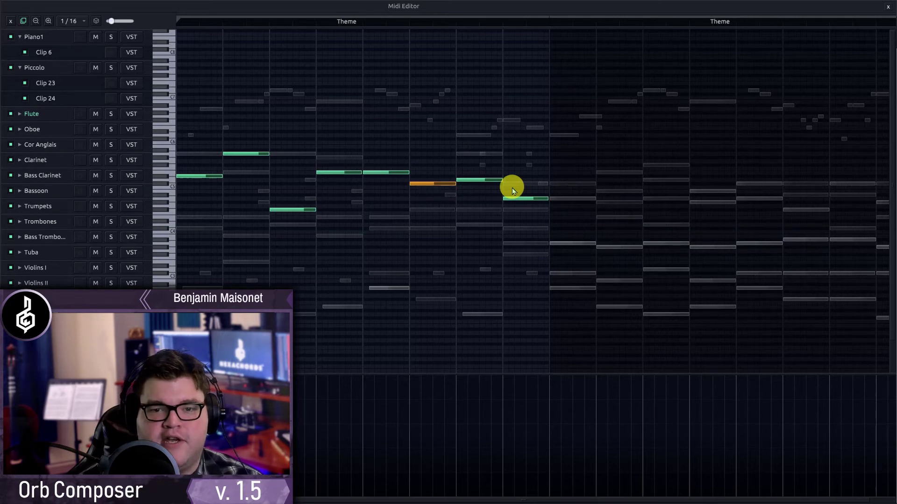
{"action": "key", "text": "Down"}
{"action": "key", "text": "Down"}
{"action": "key", "text": "Down"}
{"action": "key", "text": "Down"}
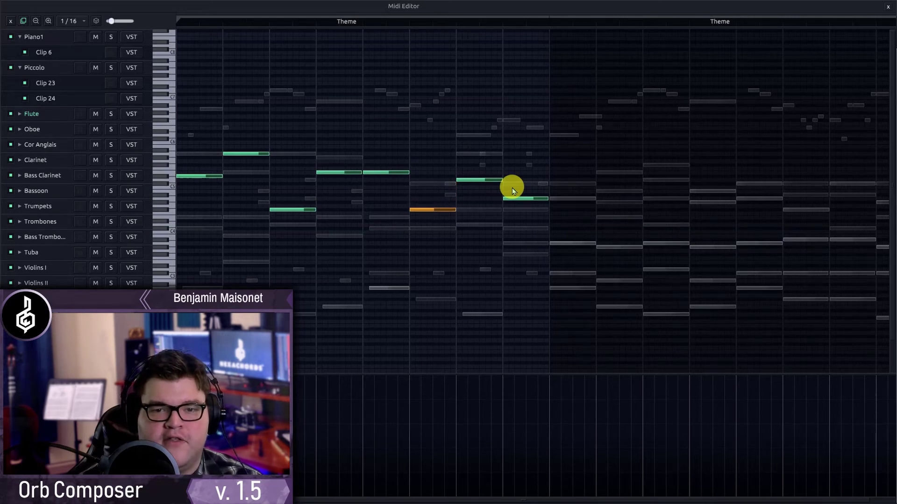
{"action": "key", "text": "Up"}
{"action": "key", "text": "Up"}
{"action": "key", "text": "Up"}
{"action": "key", "text": "Up"}
{"action": "key", "text": "Up"}
{"action": "key", "text": "Up"}
{"action": "key", "text": "Up"}
{"action": "key", "text": "Down"}
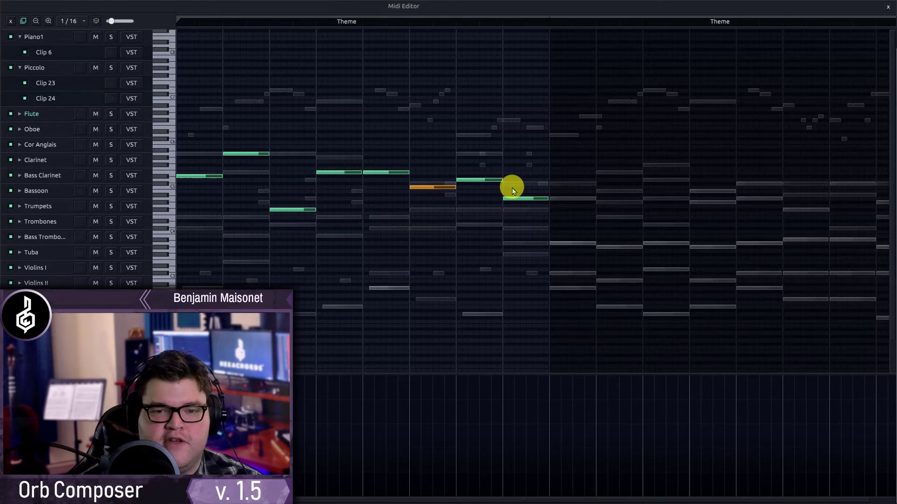
{"action": "key", "text": "Up"}
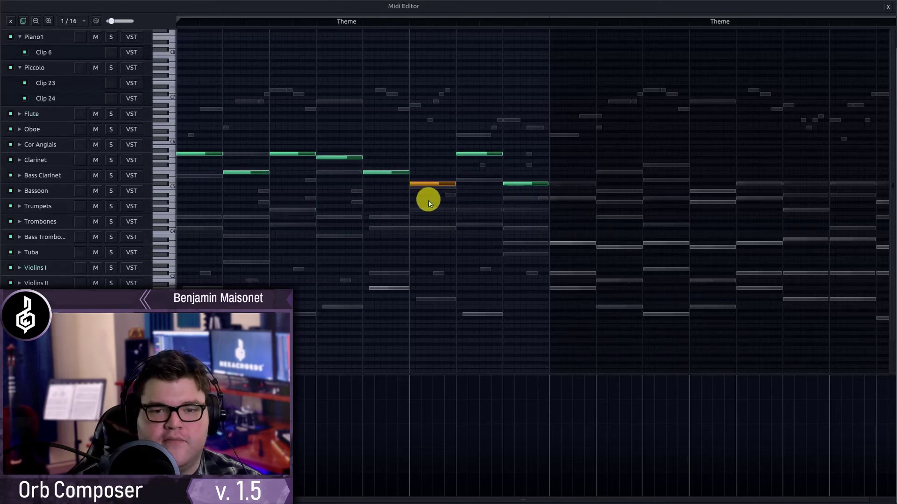
Lower the first Theme's Violins I notes: bar six by seven semitones, bar five by twelve and bar four by sixteen
{"action": "left_click_drag", "start_coordinate": [422, 187], "coordinate": [422, 210]}
{"action": "left_click_drag", "start_coordinate": [388, 172], "coordinate": [390, 218]}
{"action": "left_click_drag", "start_coordinate": [342, 157], "coordinate": [341, 219]}
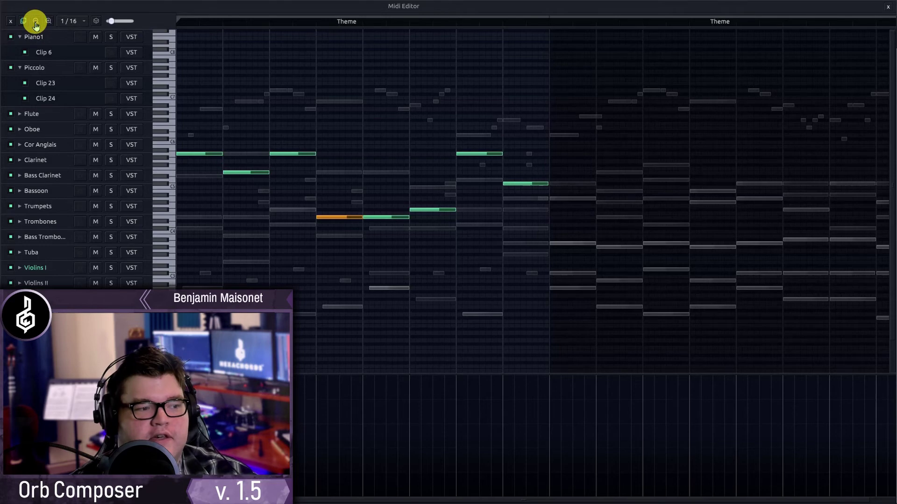
Examine both Theme blocks at different timeline zoom levels, from the full overview down to individual bars
{"action": "left_click", "coordinate": [35, 22]}
{"action": "left_click", "coordinate": [36, 22]}
{"action": "left_click", "coordinate": [35, 22]}
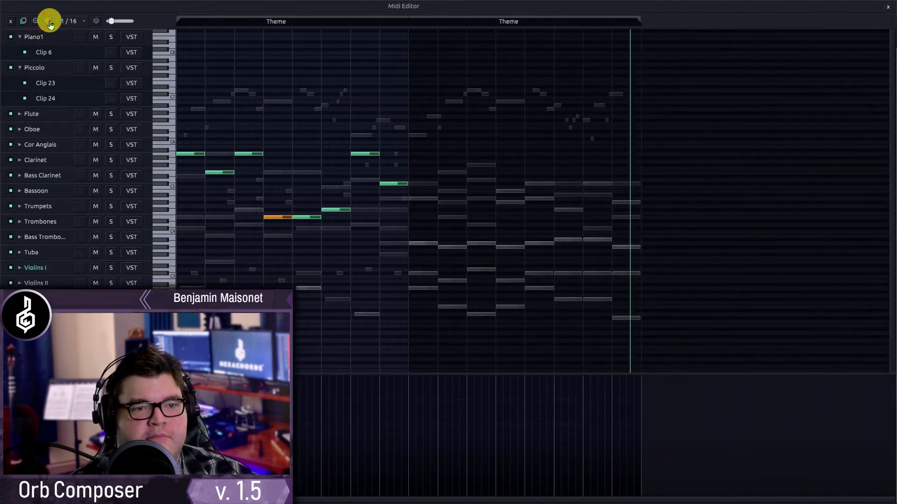
{"action": "left_click", "coordinate": [49, 22]}
{"action": "left_click", "coordinate": [48, 22]}
{"action": "left_click", "coordinate": [48, 22]}
{"action": "left_click", "coordinate": [46, 24]}
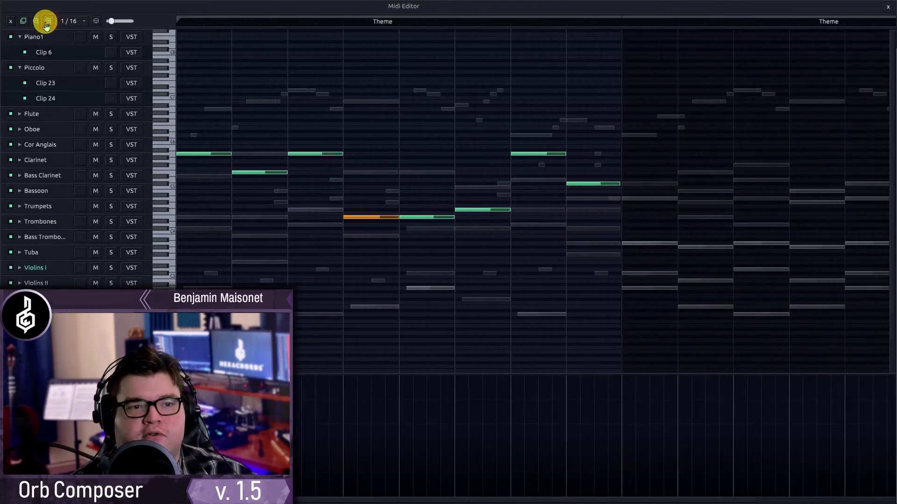
{"action": "left_click", "coordinate": [37, 23]}
{"action": "left_click", "coordinate": [36, 23]}
{"action": "left_click", "coordinate": [37, 24]}
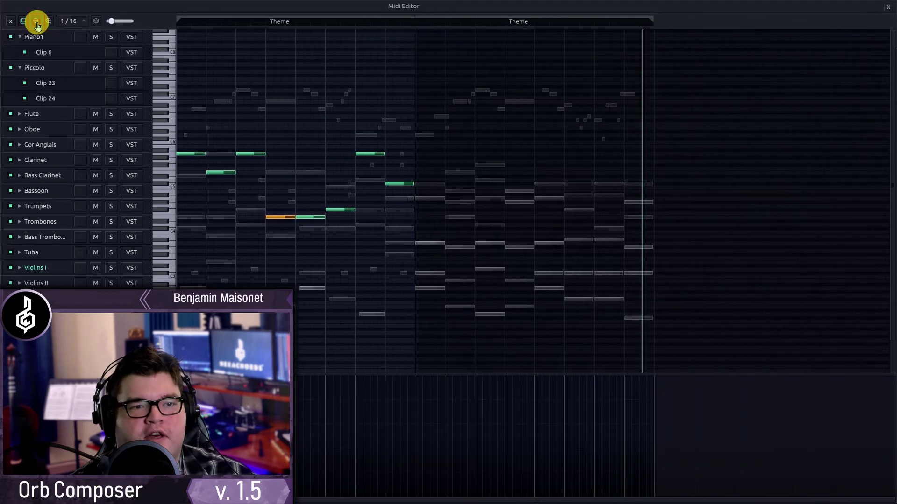
{"action": "left_click", "coordinate": [48, 22]}
{"action": "left_click", "coordinate": [48, 22]}
{"action": "left_click", "coordinate": [48, 23]}
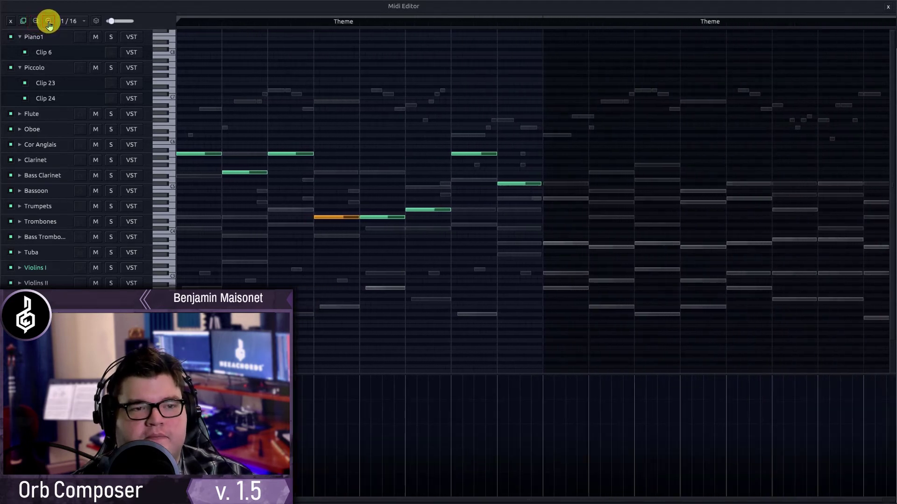
{"action": "left_click", "coordinate": [48, 23]}
{"action": "left_click", "coordinate": [36, 23]}
{"action": "left_click", "coordinate": [37, 24]}
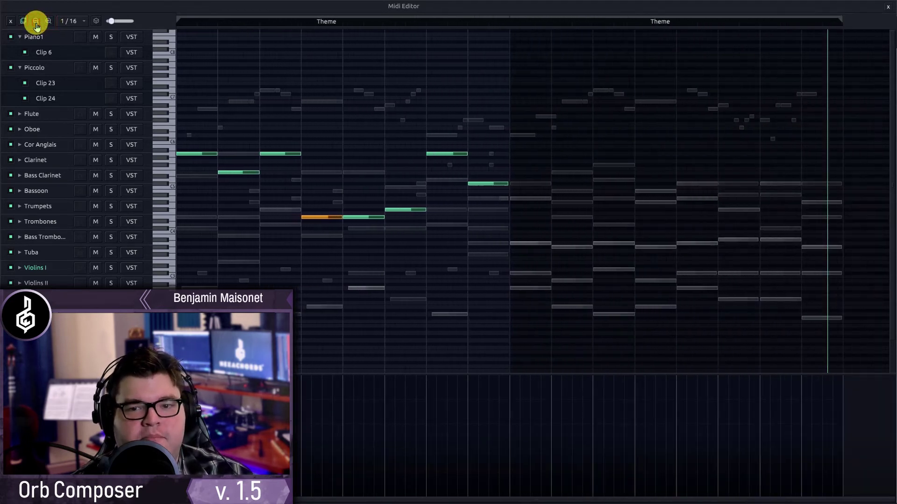
{"action": "left_click", "coordinate": [37, 24]}
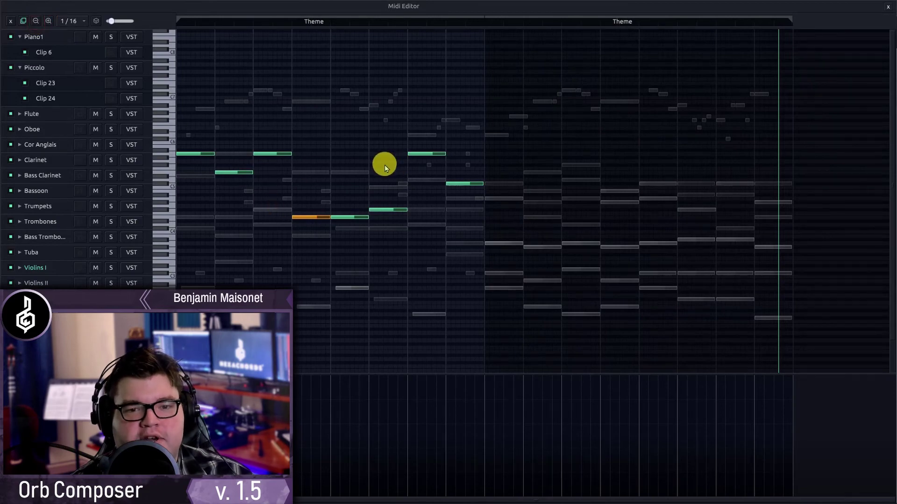
Add a Violins I note above the existing one at the start of the first Theme's fourth bar and lengthen it to three sixteenths
{"action": "scroll", "coordinate": [385, 165], "scroll_direction": "down", "scroll_amount": 6}
{"action": "scroll", "coordinate": [385, 177], "scroll_direction": "up", "scroll_amount": 10}
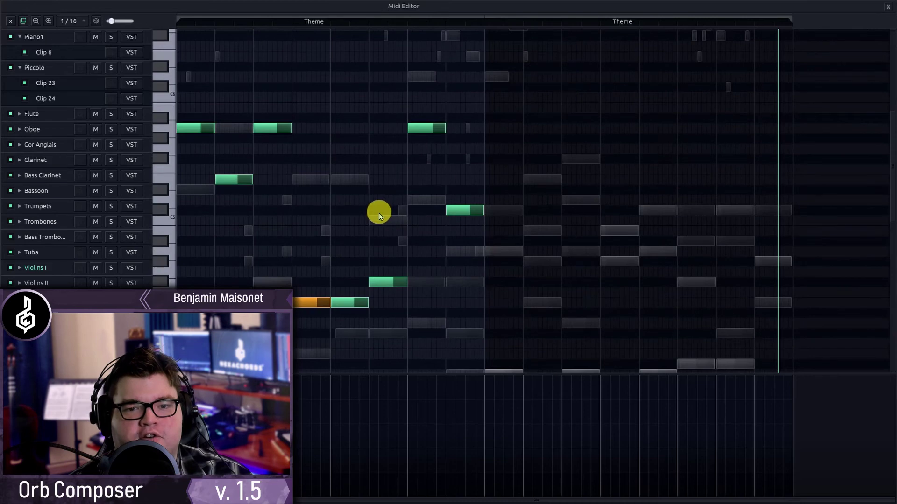
{"action": "scroll", "coordinate": [380, 216], "scroll_direction": "down", "scroll_amount": 8}
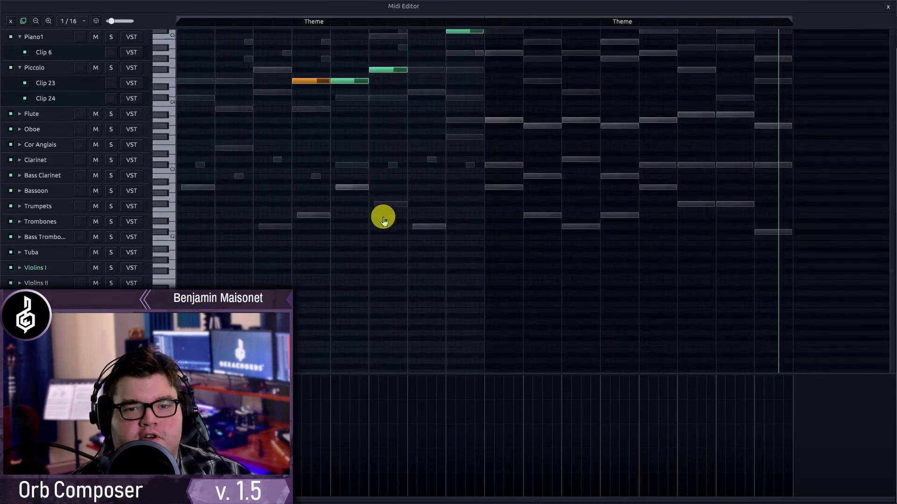
{"action": "scroll", "coordinate": [383, 217], "scroll_direction": "up", "scroll_amount": 10}
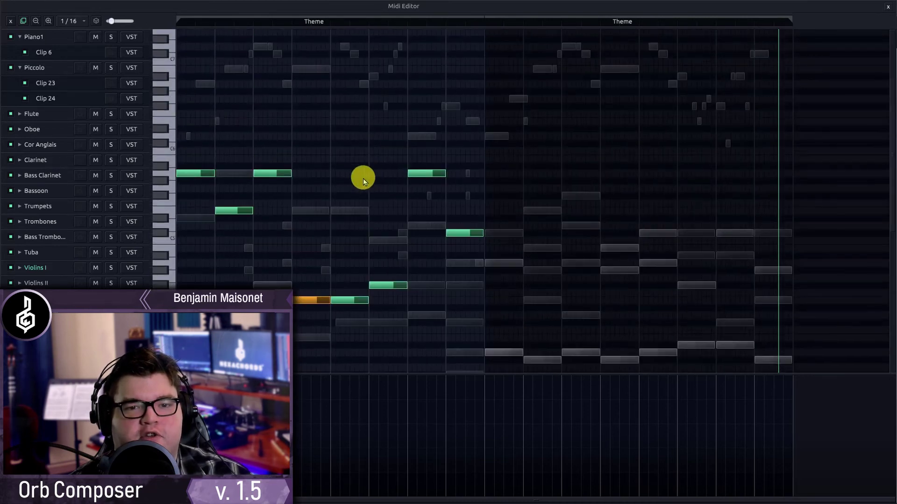
{"action": "scroll", "coordinate": [364, 181], "scroll_direction": "up", "scroll_amount": 2}
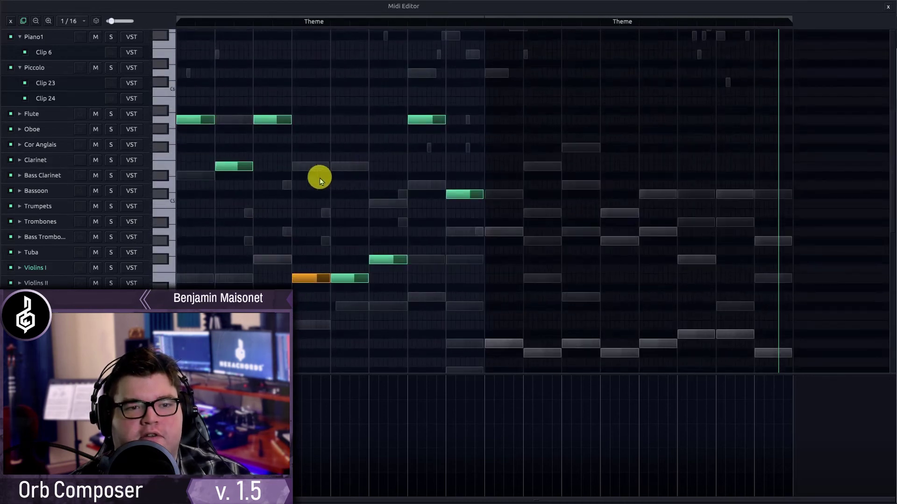
{"action": "left_click", "coordinate": [50, 23]}
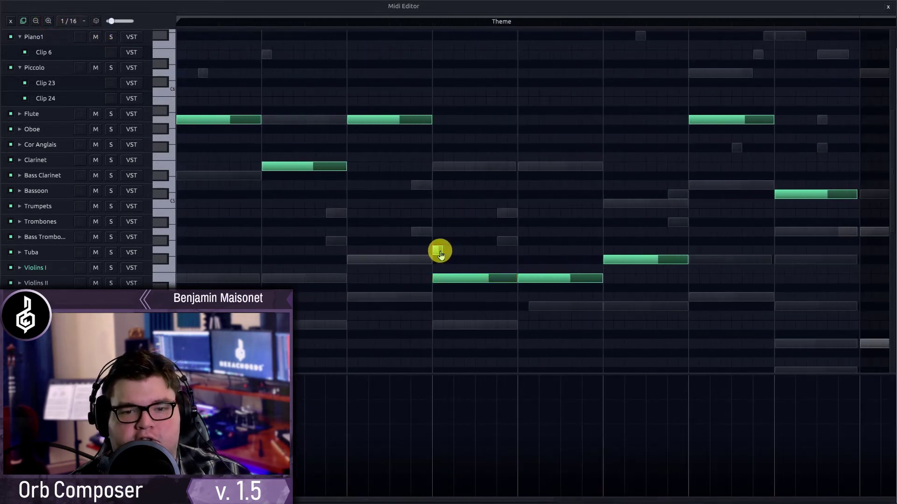
{"action": "left_click", "coordinate": [443, 251]}
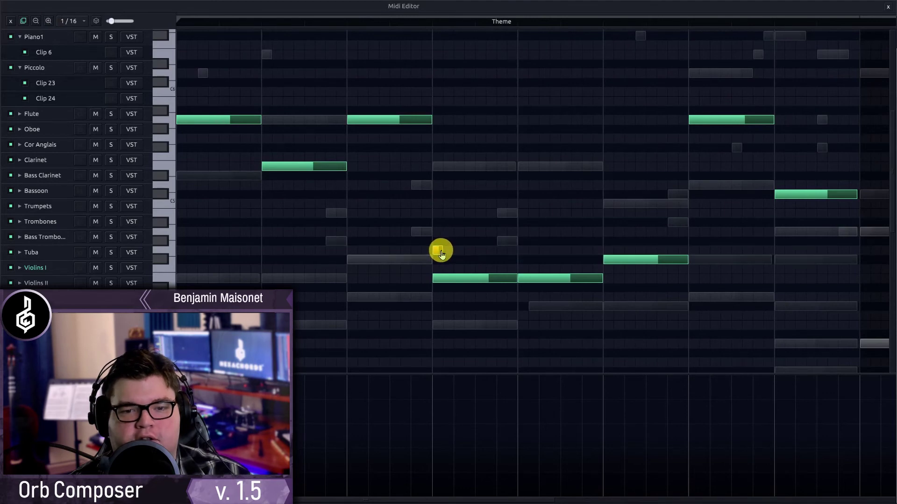
{"action": "left_click_drag", "start_coordinate": [440, 251], "coordinate": [465, 251]}
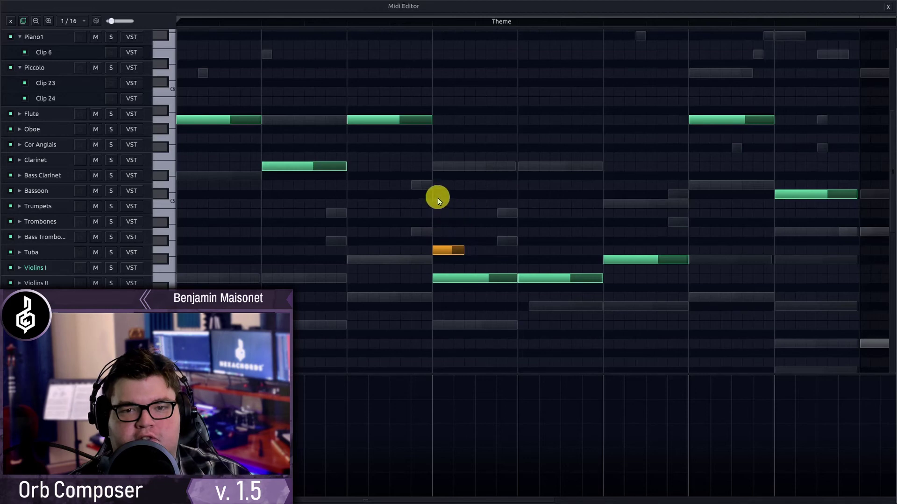
Set the note grid to 1/32 and shorten the added Violins I note to an eighth
{"action": "left_click", "coordinate": [72, 21]}
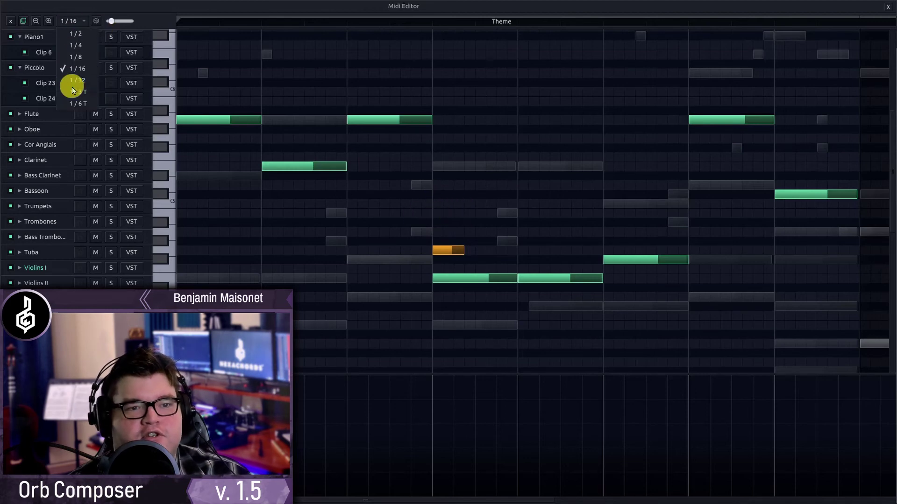
{"action": "left_click", "coordinate": [75, 82]}
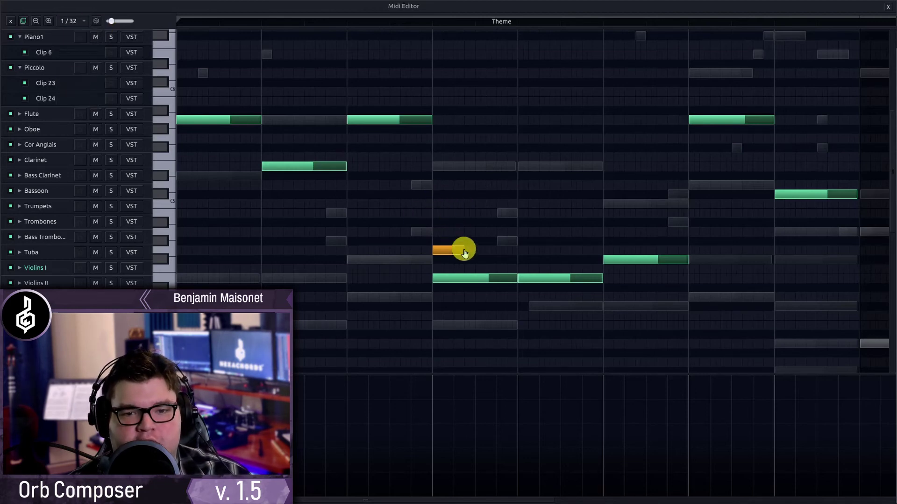
{"action": "mouse_move", "coordinate": [464, 248]}
{"action": "left_mouse_down"}
{"action": "mouse_move", "coordinate": [480, 245]}
{"action": "mouse_move", "coordinate": [453, 251]}
{"action": "left_mouse_up"}
Set the note grid to 1/4 and make the added Violins I note a quarter long, keeping its pitch three semitones above the existing note
{"action": "left_click", "coordinate": [70, 21]}
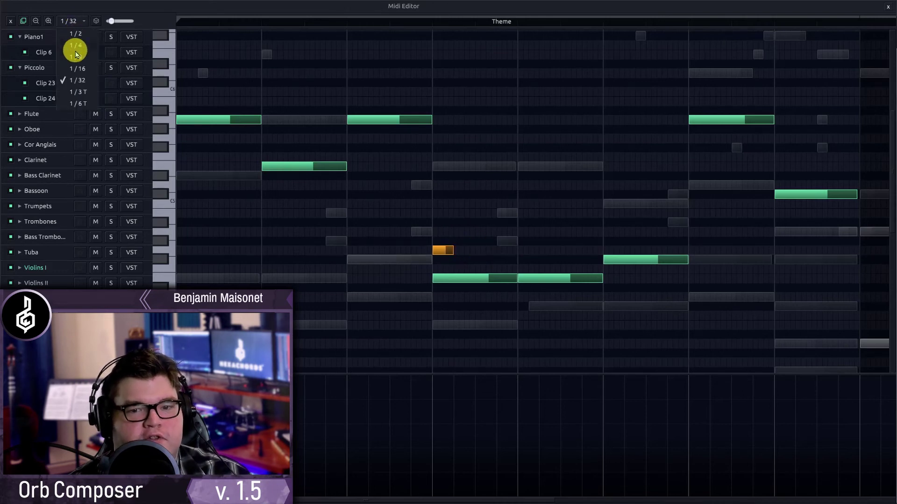
{"action": "left_click", "coordinate": [74, 44]}
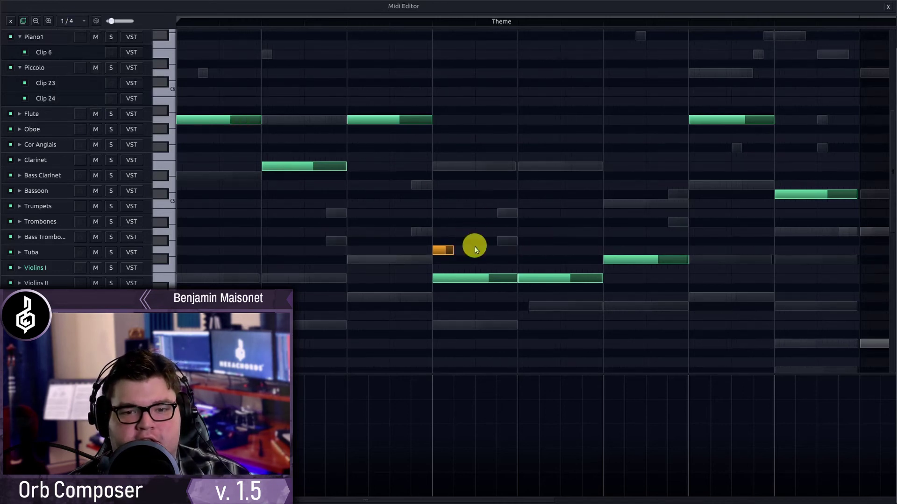
{"action": "mouse_move", "coordinate": [450, 248]}
{"action": "left_mouse_down"}
{"action": "mouse_move", "coordinate": [482, 250]}
{"action": "mouse_move", "coordinate": [459, 260]}
{"action": "left_mouse_up"}
{"action": "left_click", "coordinate": [446, 249]}
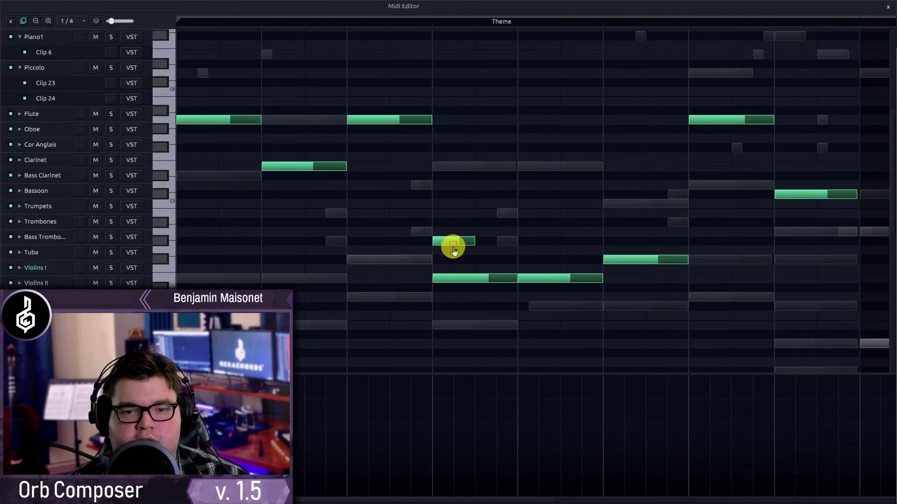
{"action": "left_click_drag", "start_coordinate": [462, 251], "coordinate": [444, 256]}
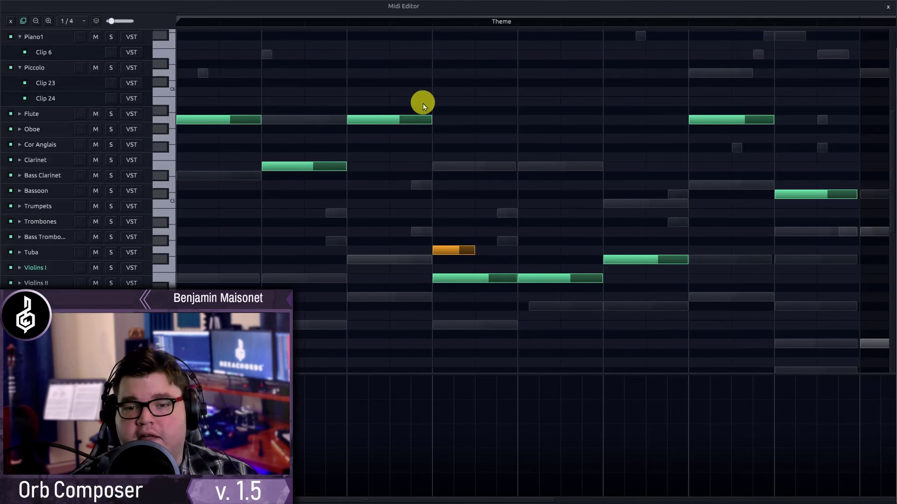